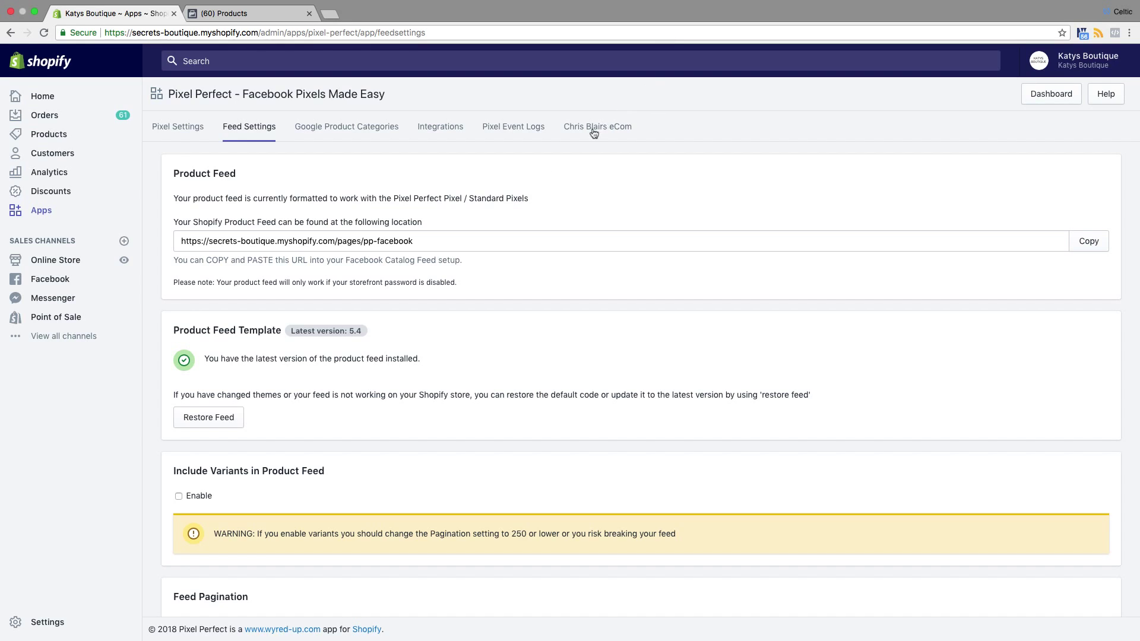
- Copy the Shopify product feed URL from the Pixel Perfect feed settings and switch to Facebook Catalog Manager
left_click(461, 243)
triple_click(205, 247)
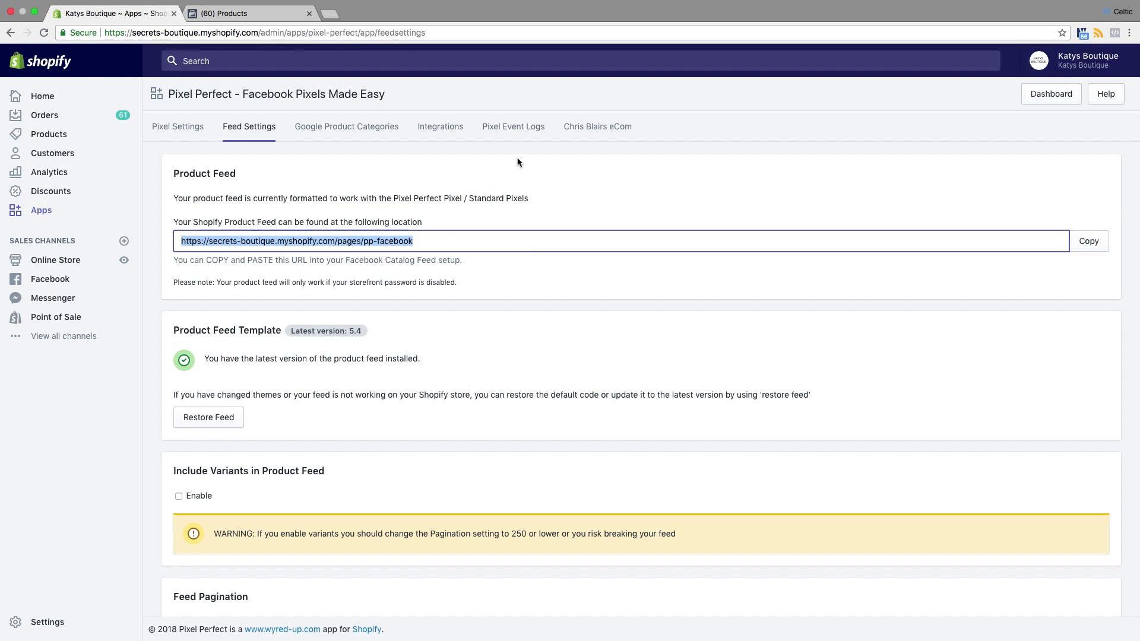
left_click(268, 15)
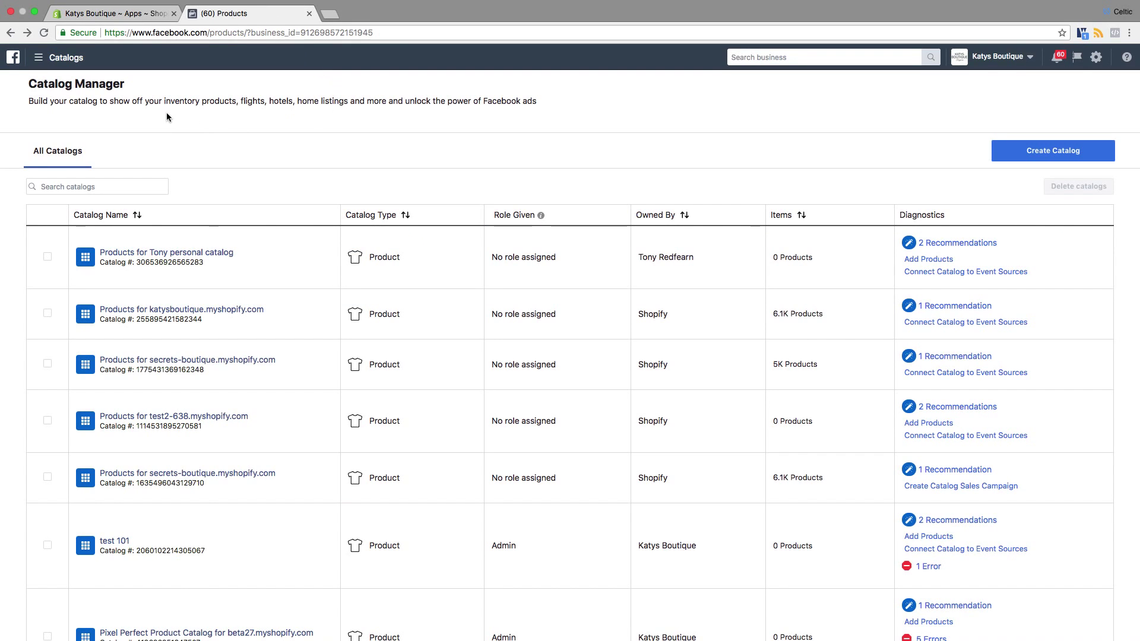
- Look over the business tools shortcuts and the list of existing catalogs in Catalog Manager
left_click(40, 59)
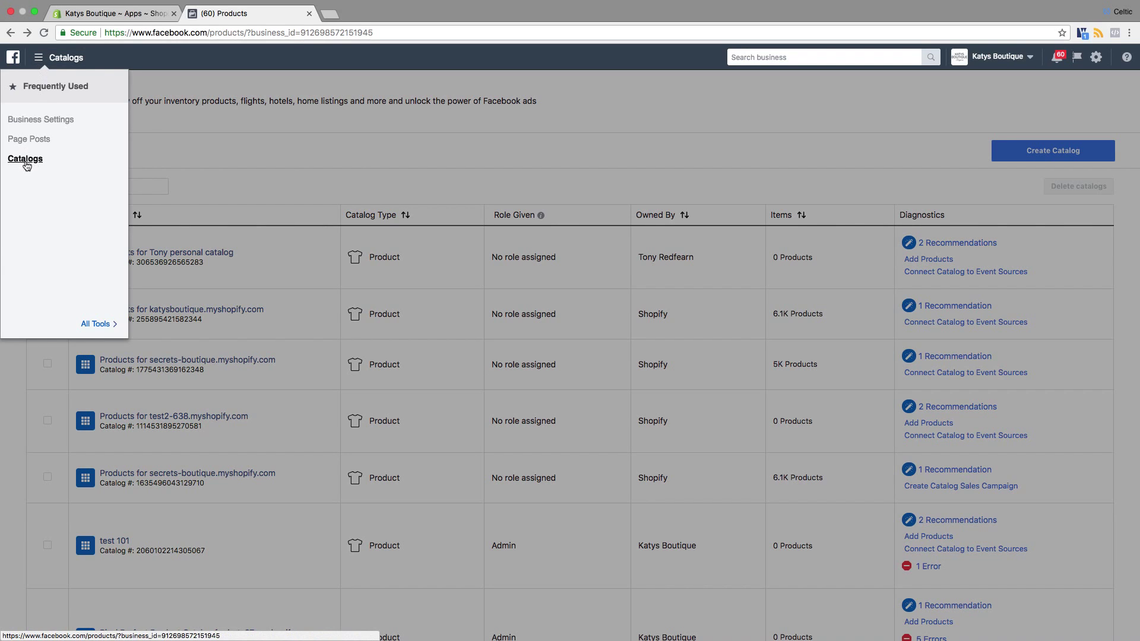
left_click(615, 96)
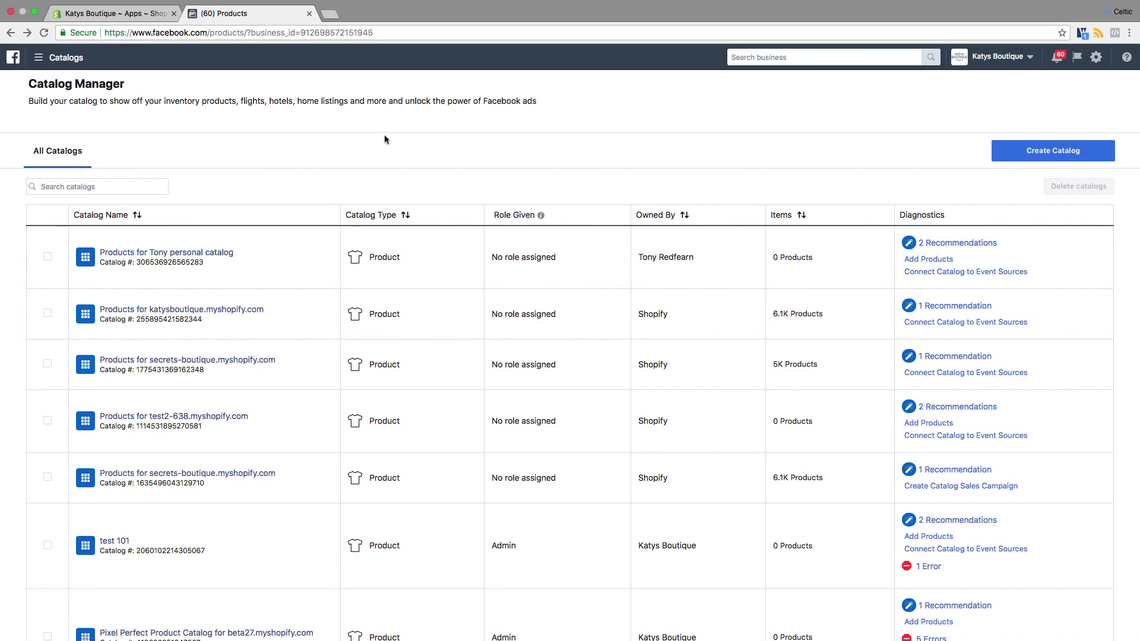
scroll(361, 265, "down", 5)
scroll(361, 269, "up", 2)
scroll(361, 269, "down", 7)
scroll(361, 269, "up", 5)
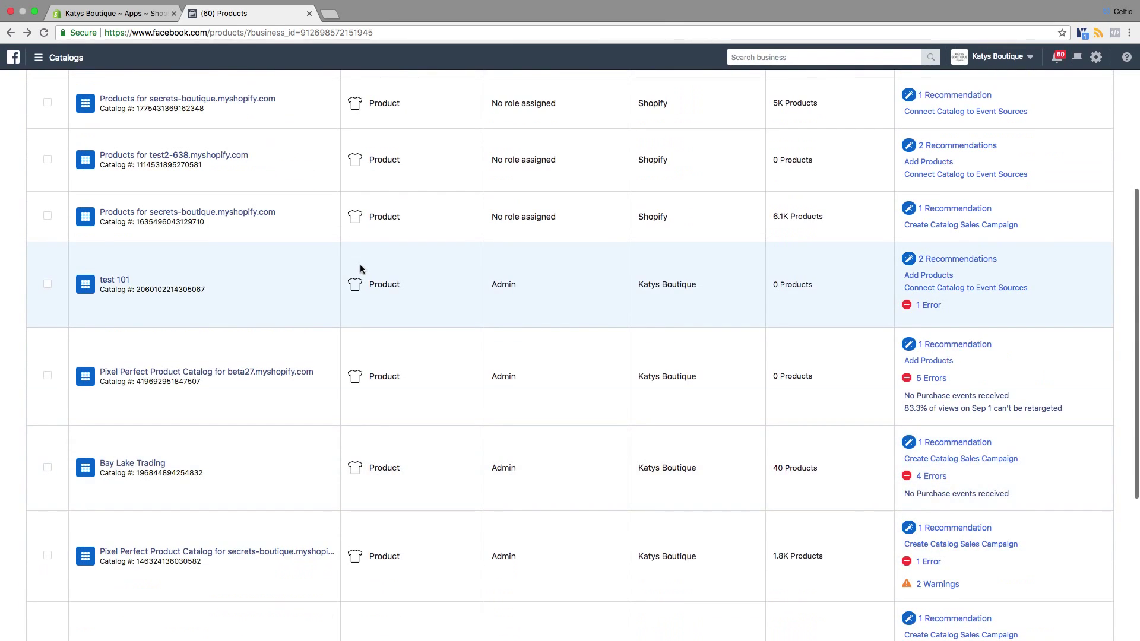
scroll(360, 268, "up", 7)
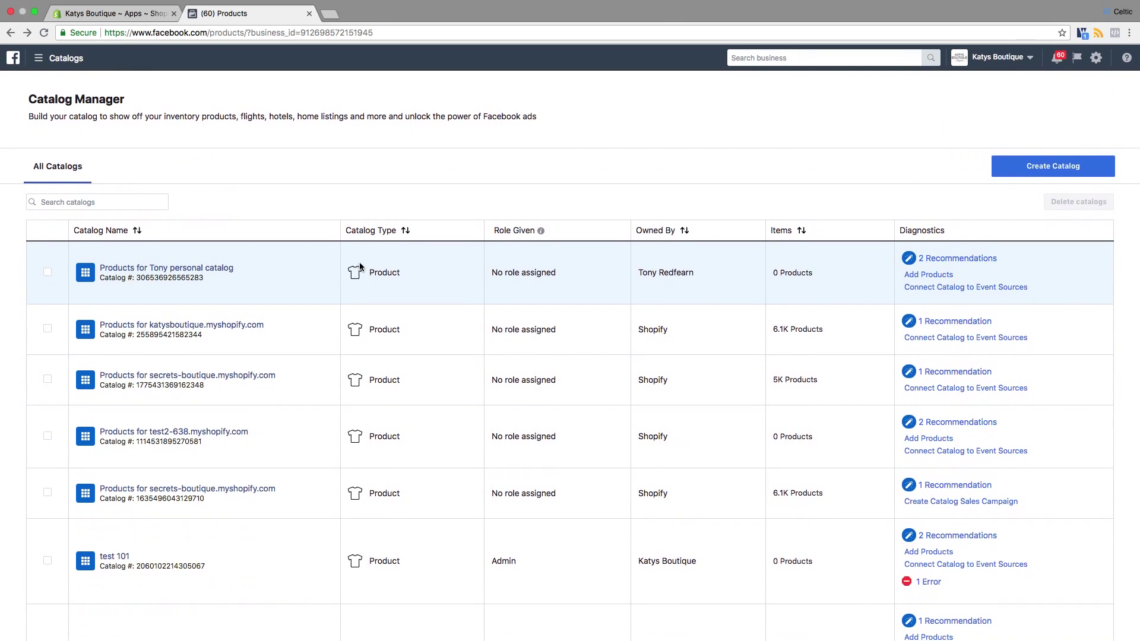
- Start a new catalog in the E-commerce category for products sold online
left_click(1024, 168)
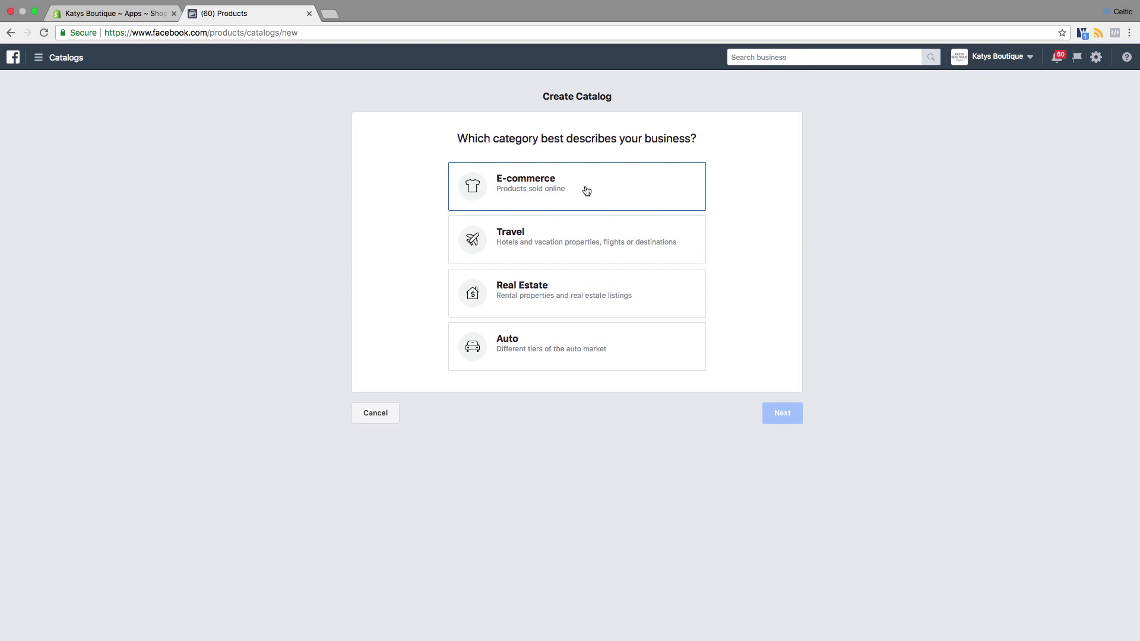
left_click(554, 190)
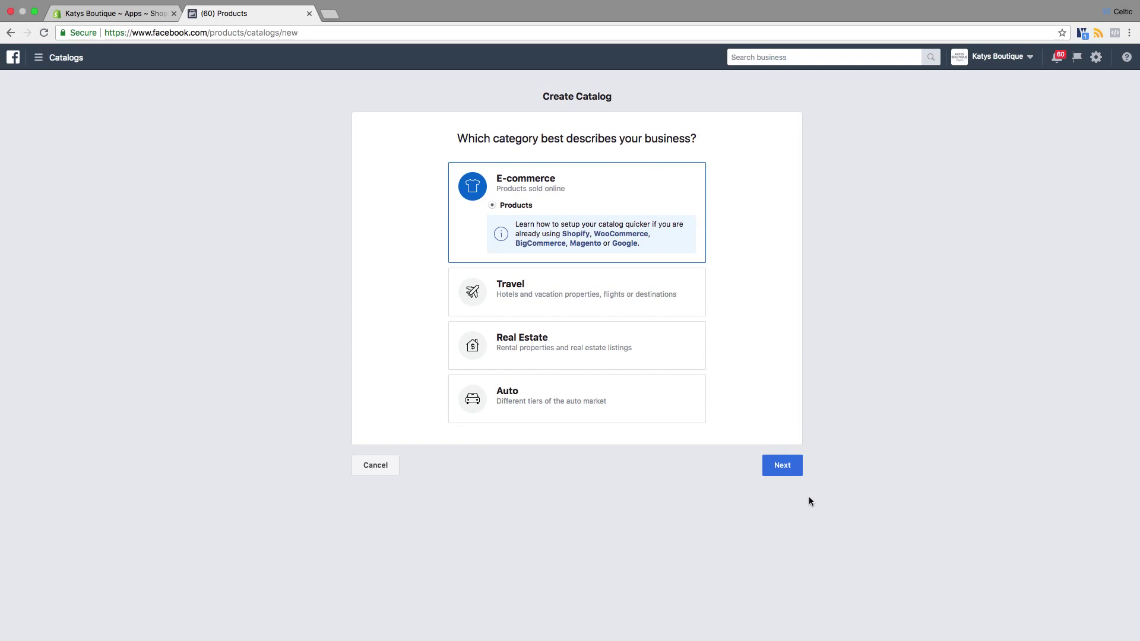
left_click(784, 469)
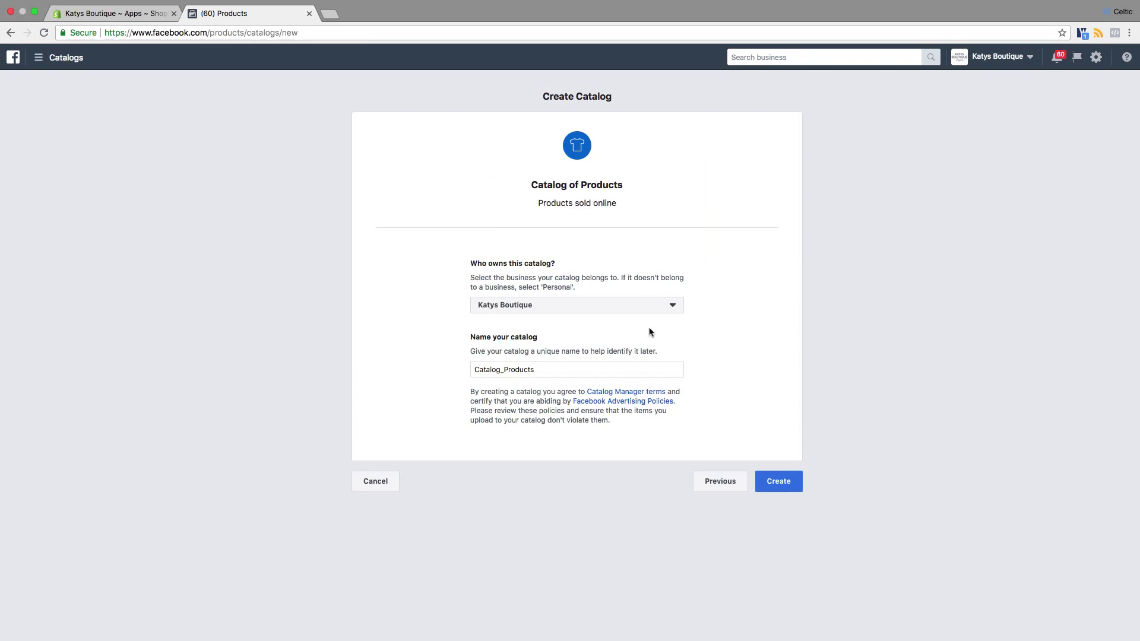
- Keep Katys Boutique as the catalog's owner, name the catalog "Test Catalog Demonstration" and create it
left_click(677, 310)
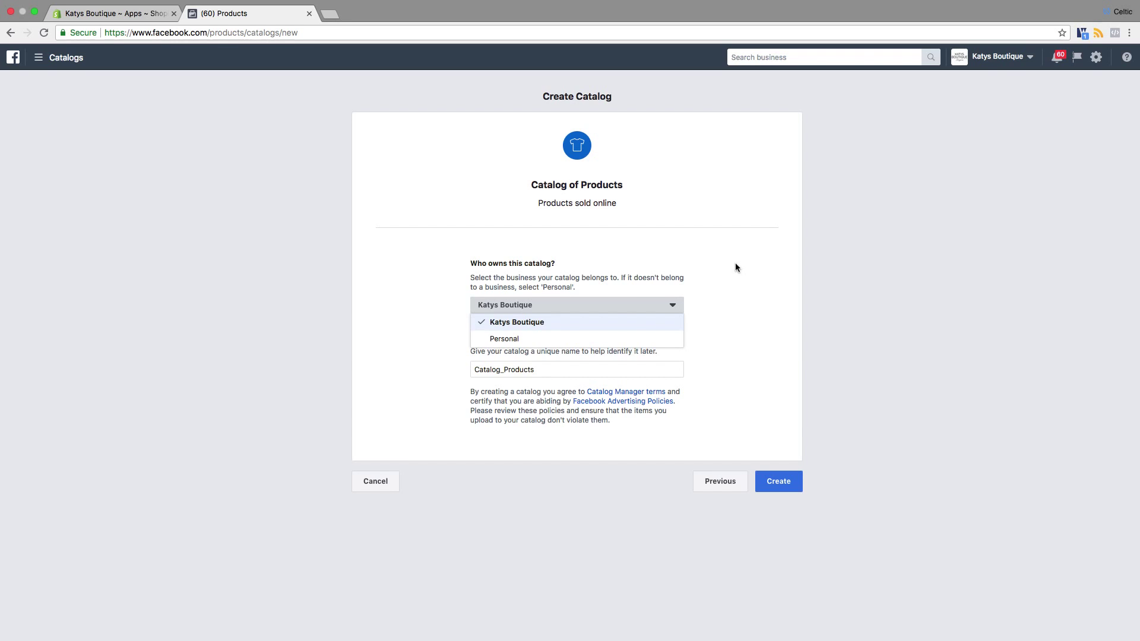
left_click(735, 264)
left_click(677, 312)
left_click(747, 266)
left_click_drag(593, 370, 424, 374)
type("Tes")
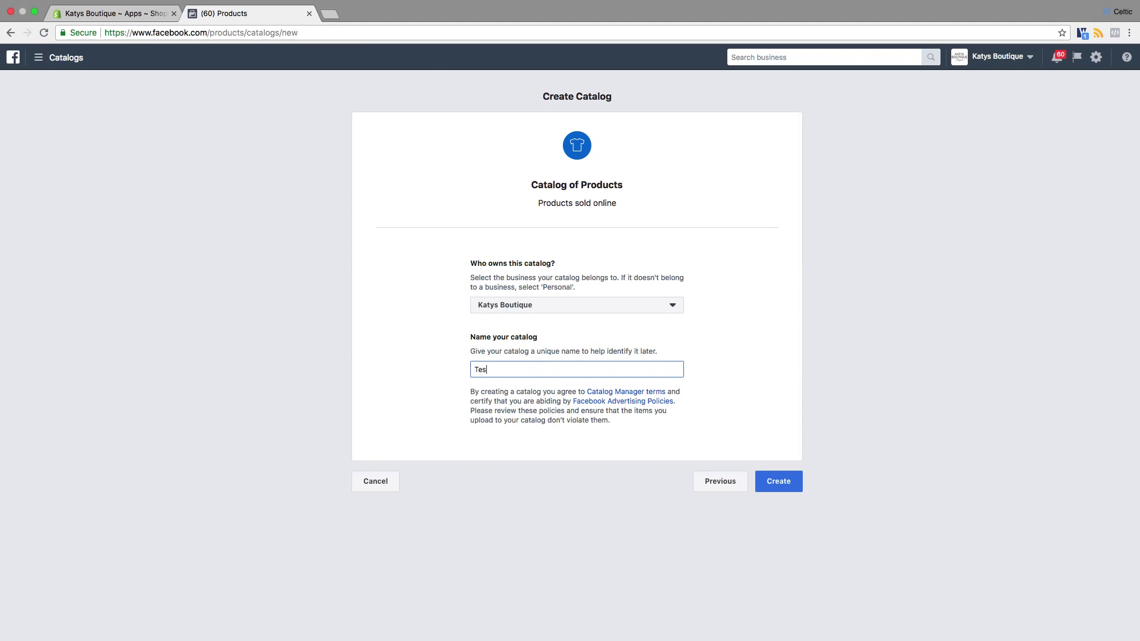
type("t Catalog Demonstration")
left_click(778, 480)
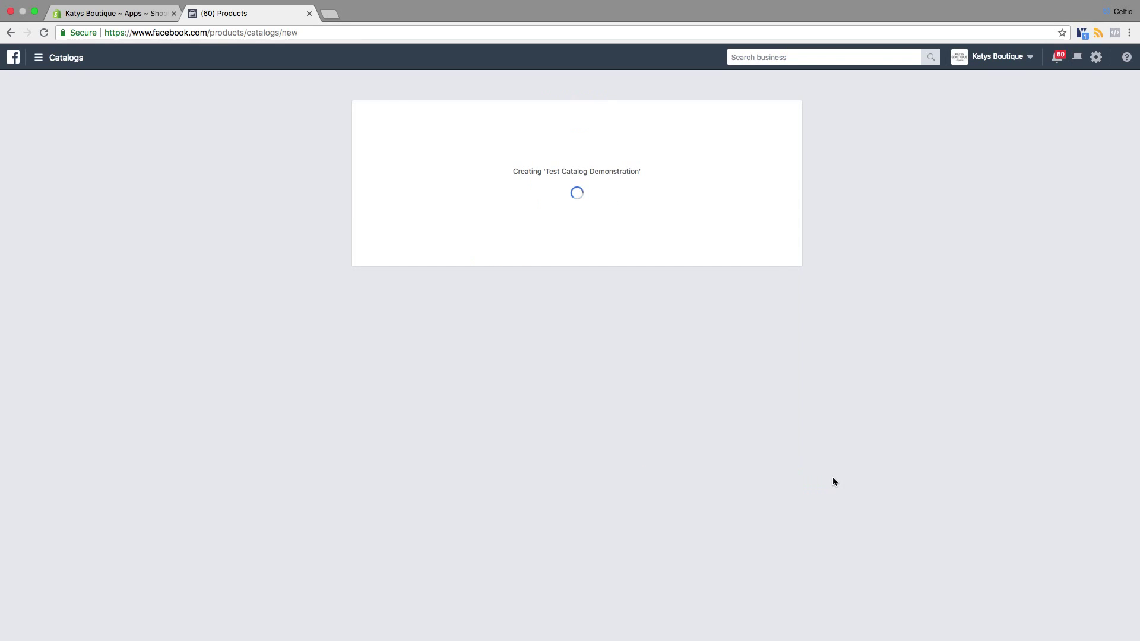
- Open the new catalog and begin adding a product data source with the Use Data Feeds option
left_click(758, 280)
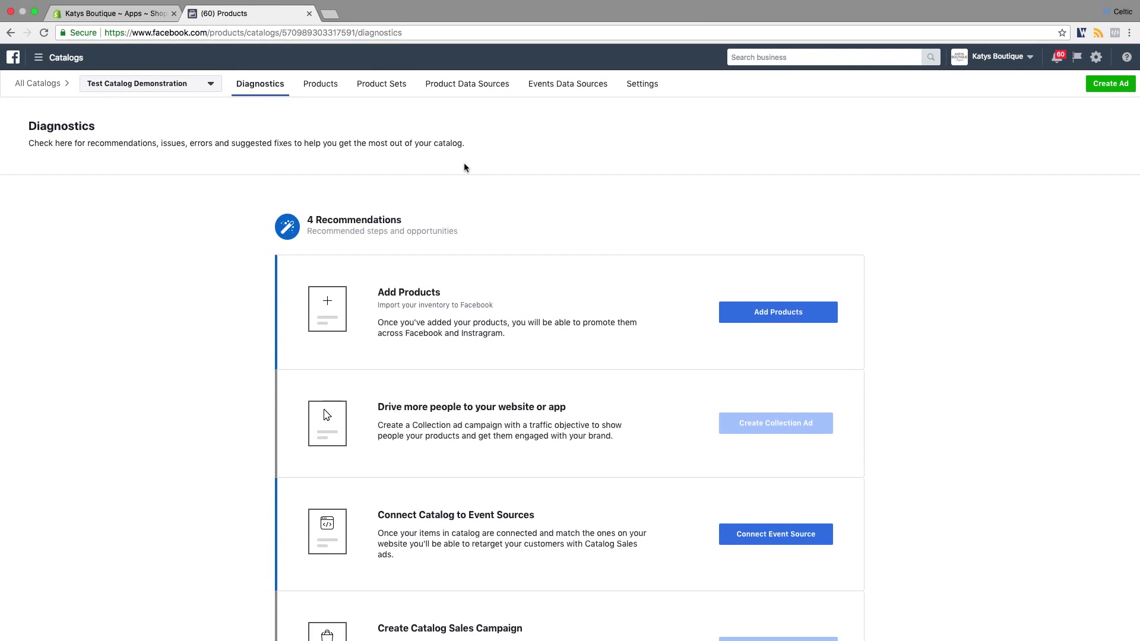
left_click(475, 89)
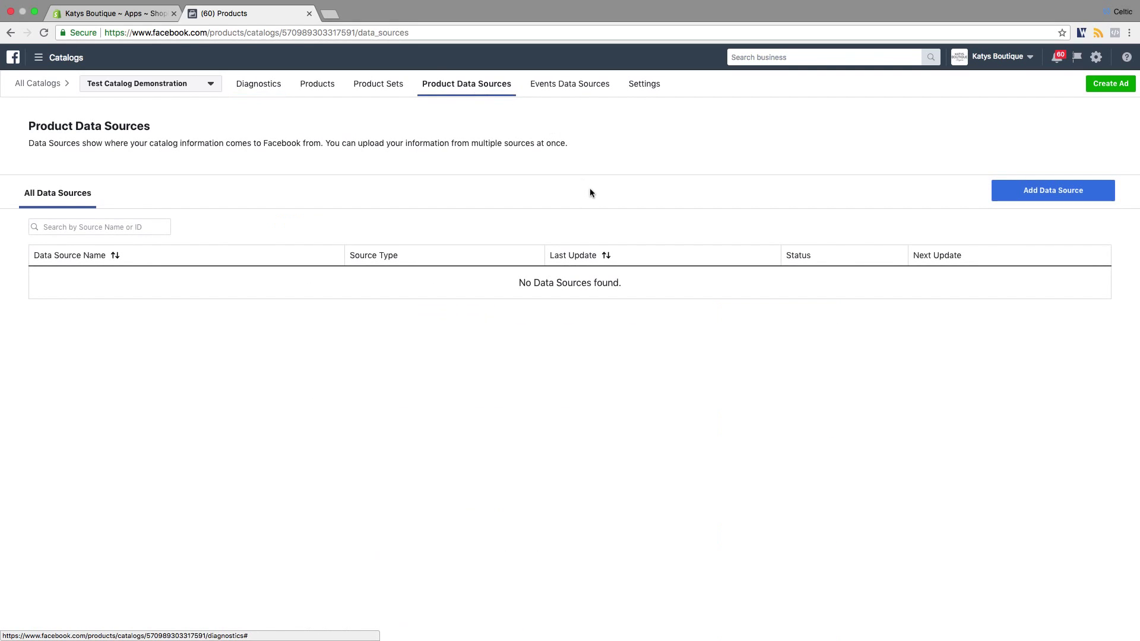
left_click(1094, 194)
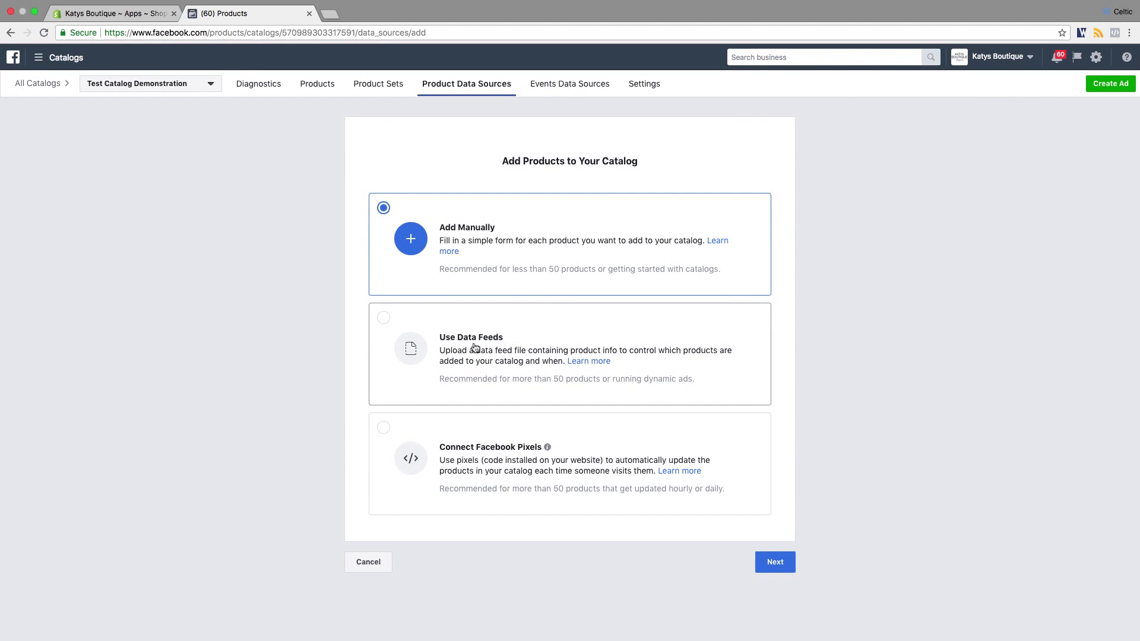
left_click(459, 351)
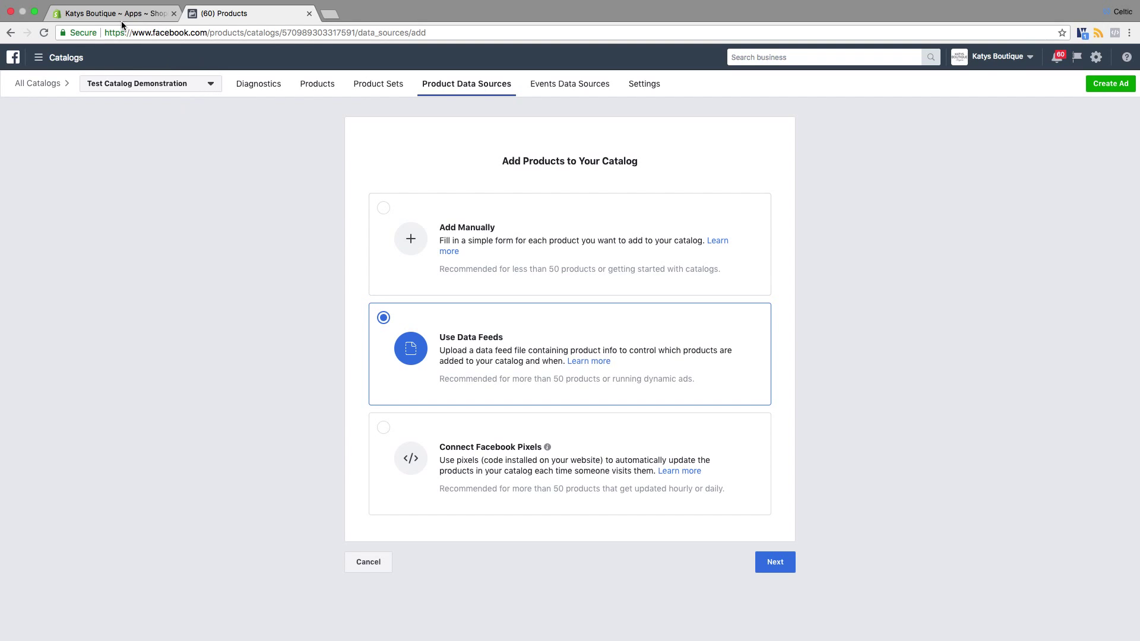
- Check the product feed URL in the Shopify app's feed settings and return to Facebook Catalog Manager
left_click(121, 17)
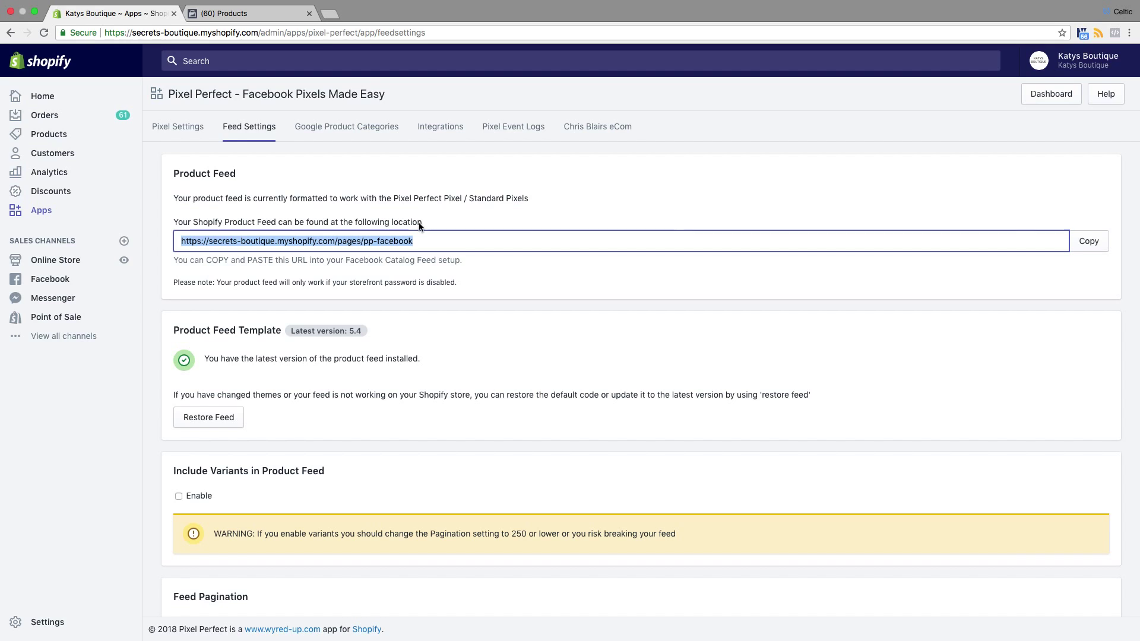
left_click(254, 15)
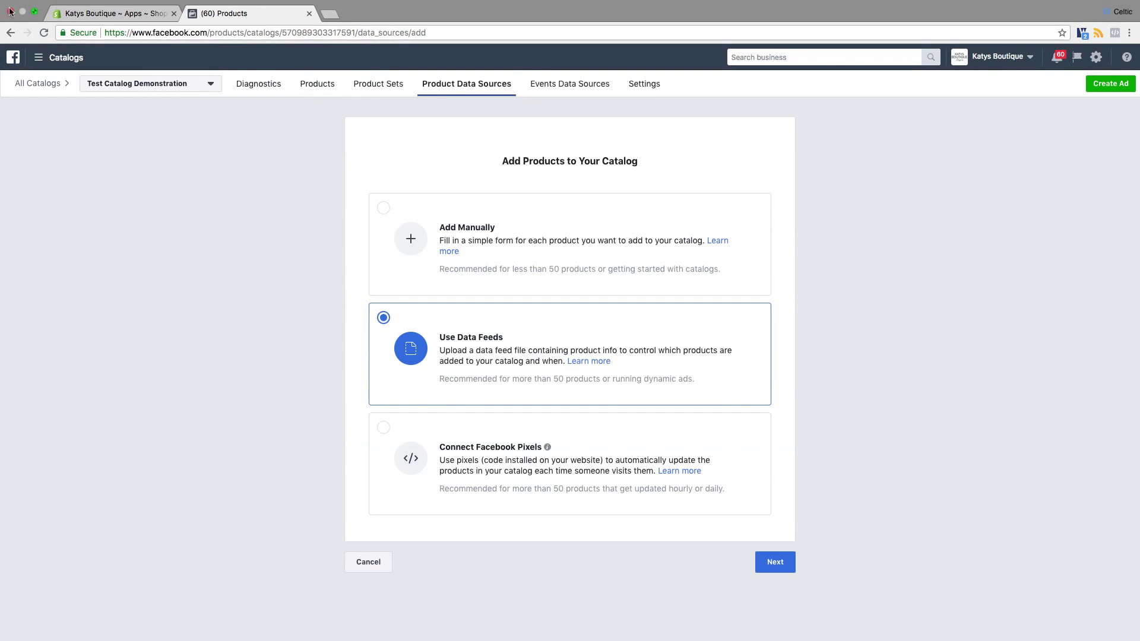
left_click(103, 17)
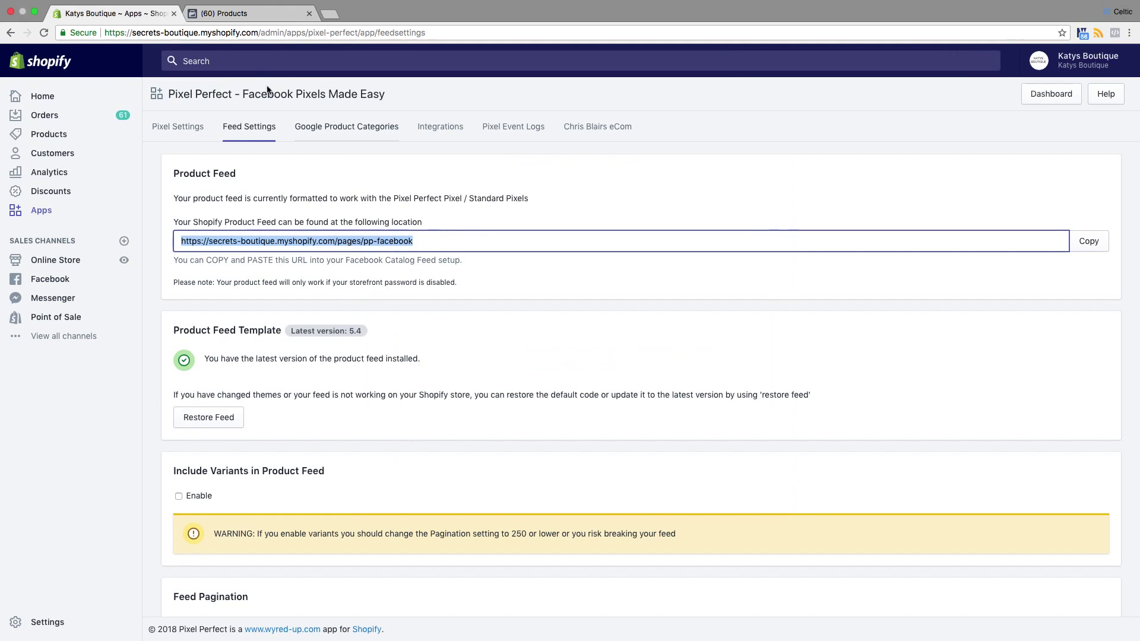
left_click(261, 15)
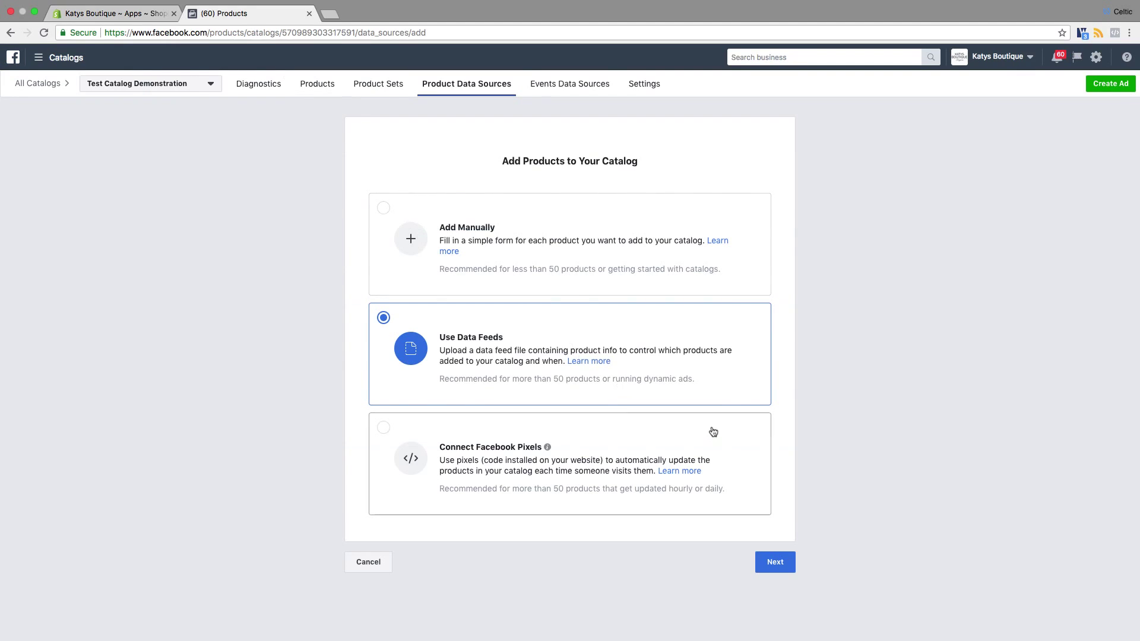
- Continue to the data feed setup and choose Set a Schedule as the upload method
left_click(782, 562)
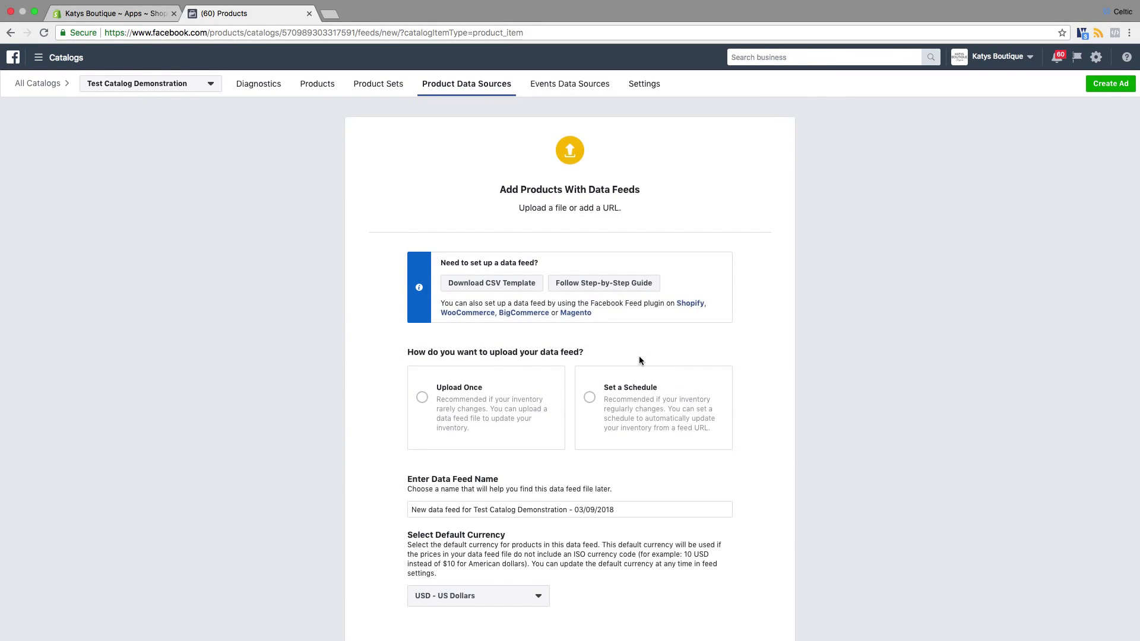
scroll(639, 356, "down", 3)
left_click(623, 333)
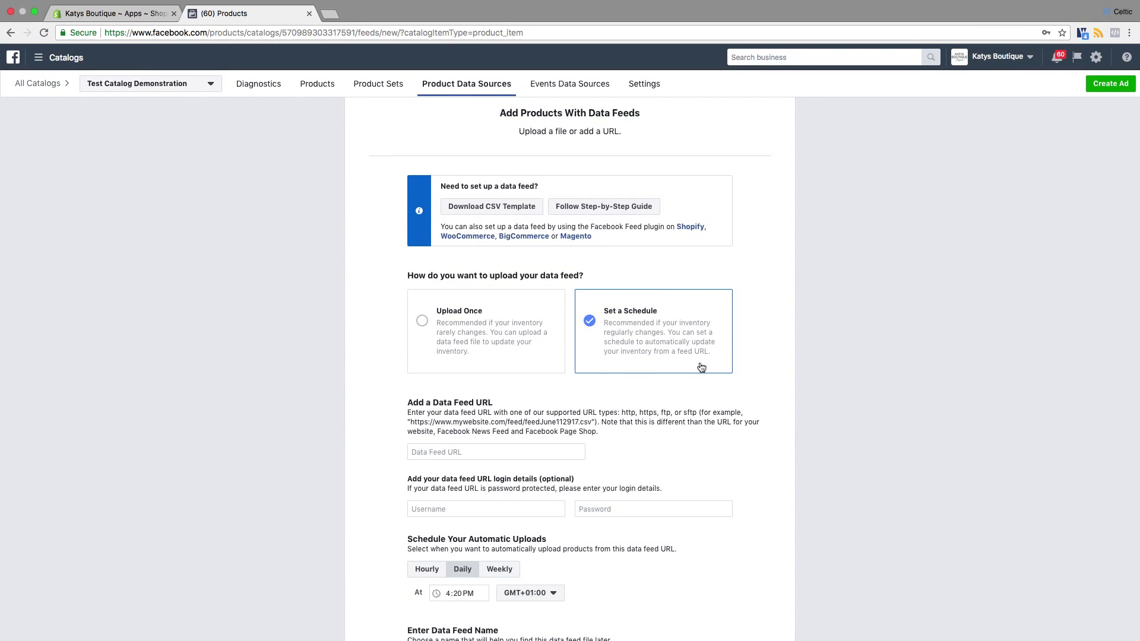
scroll(701, 367, "down", 5)
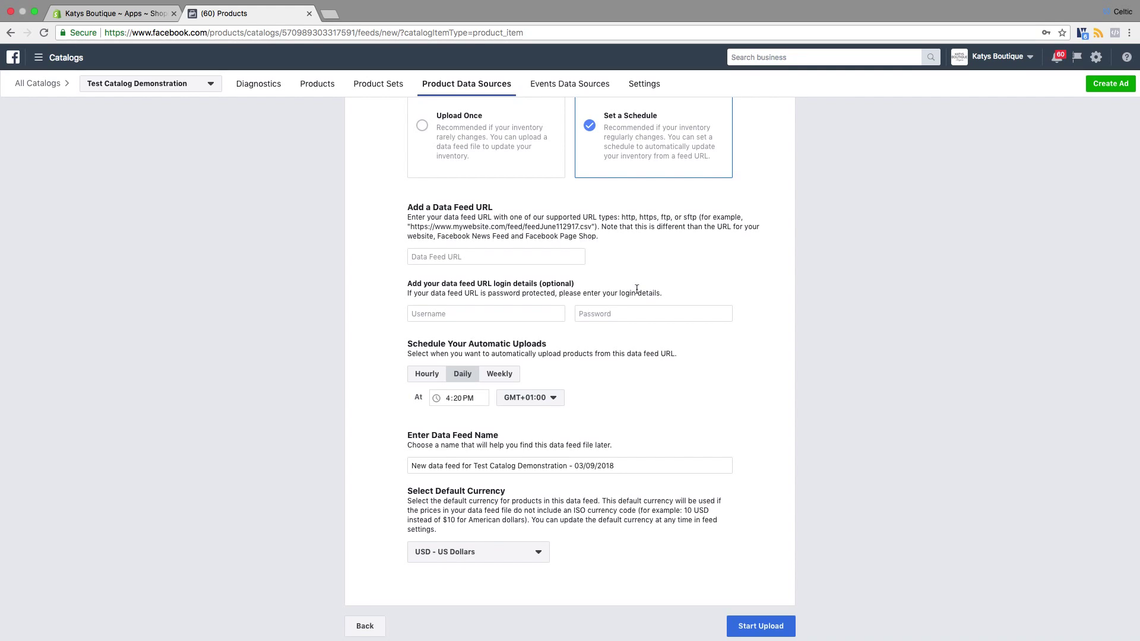
left_click(453, 258)
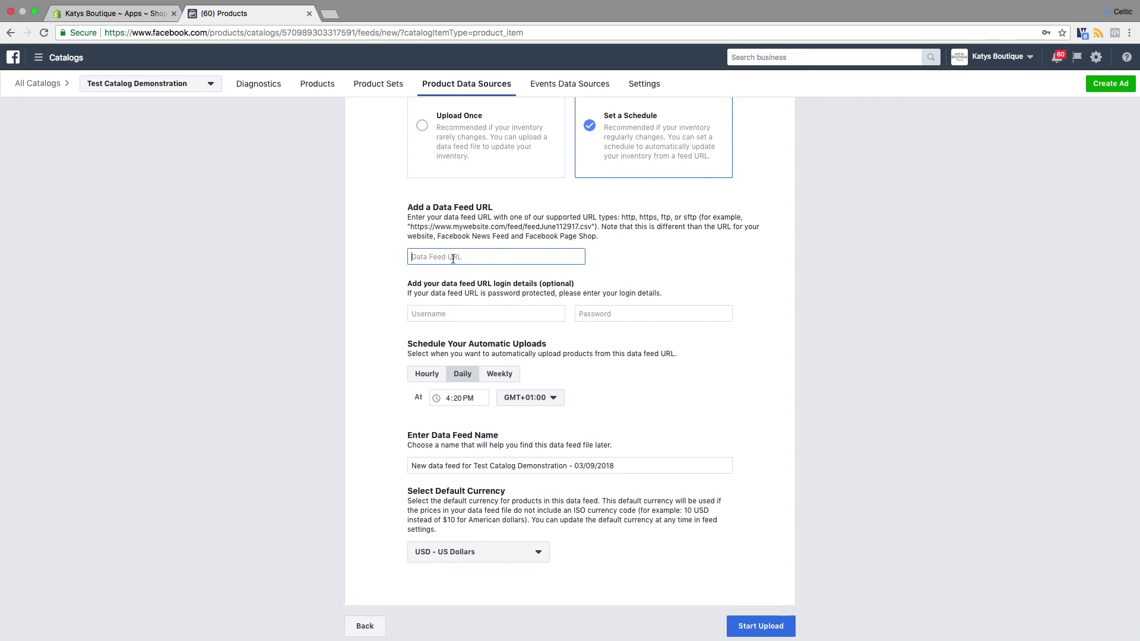
key("super+v")
scroll(294, 152, "up", 1)
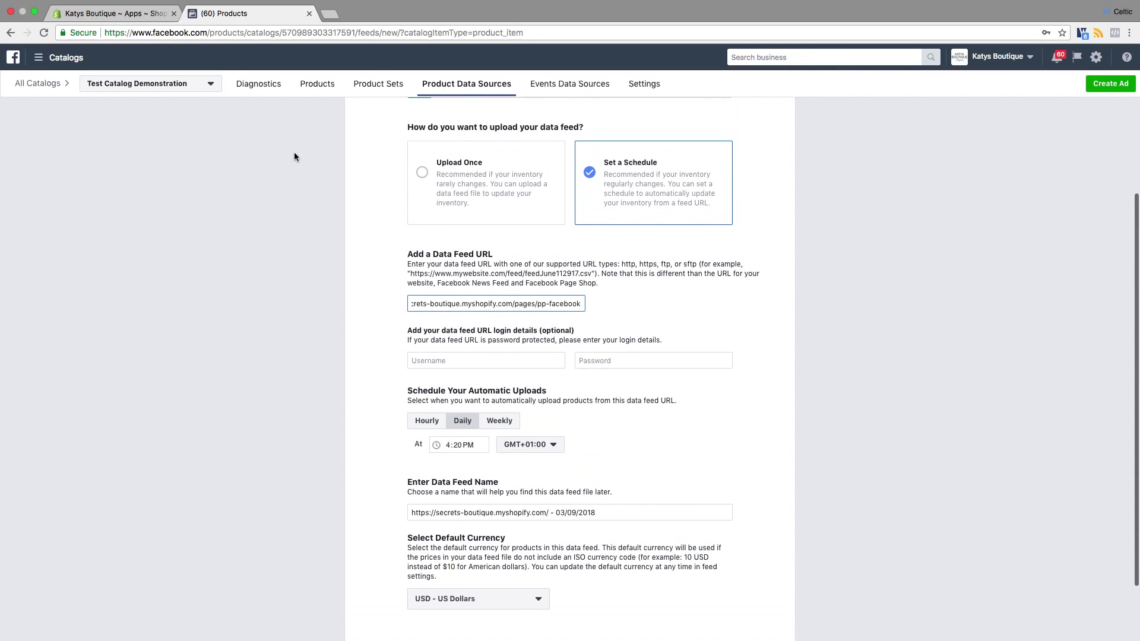
left_click(126, 14)
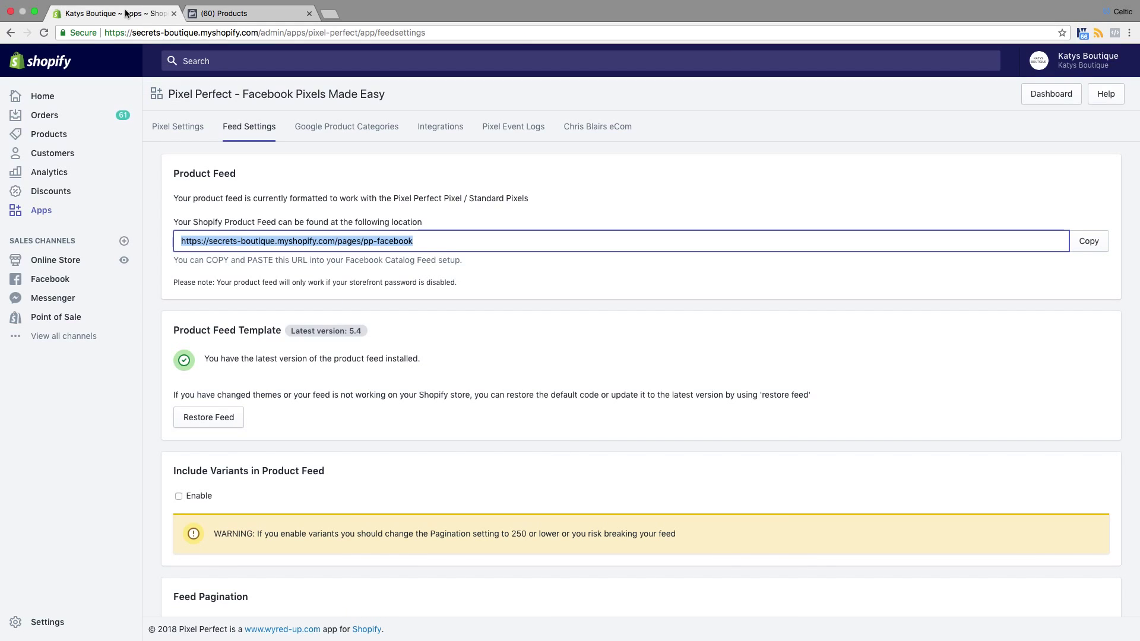
left_click(237, 13)
- Name the data feed "Test Feed Number One"
scroll(618, 379, "down", 3)
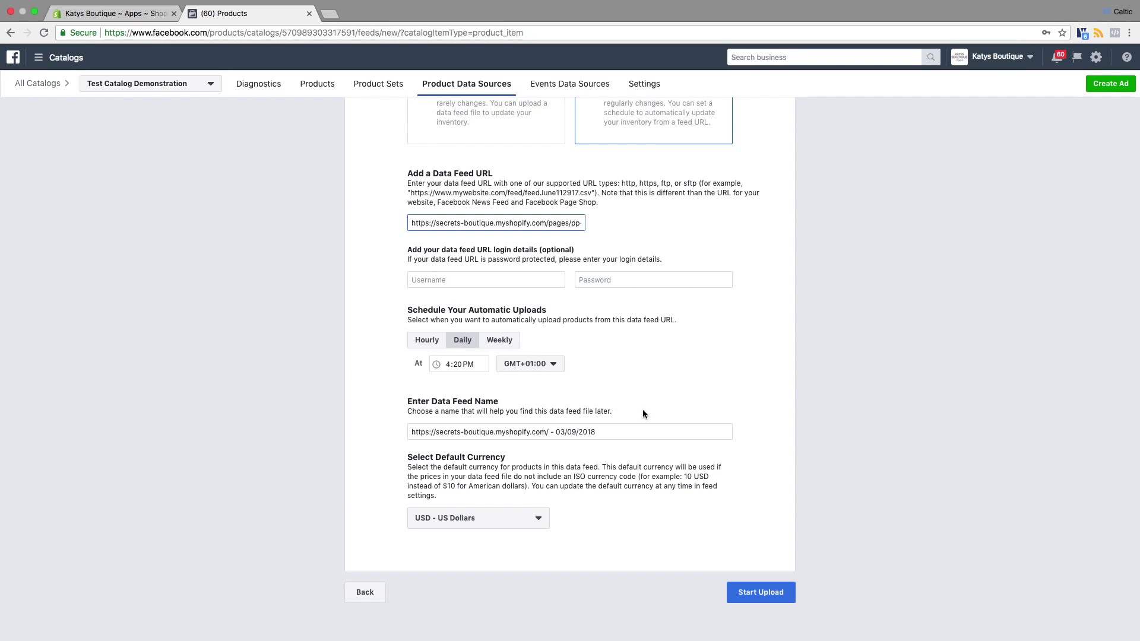
left_click(617, 432)
left_click_drag(617, 432, 394, 431)
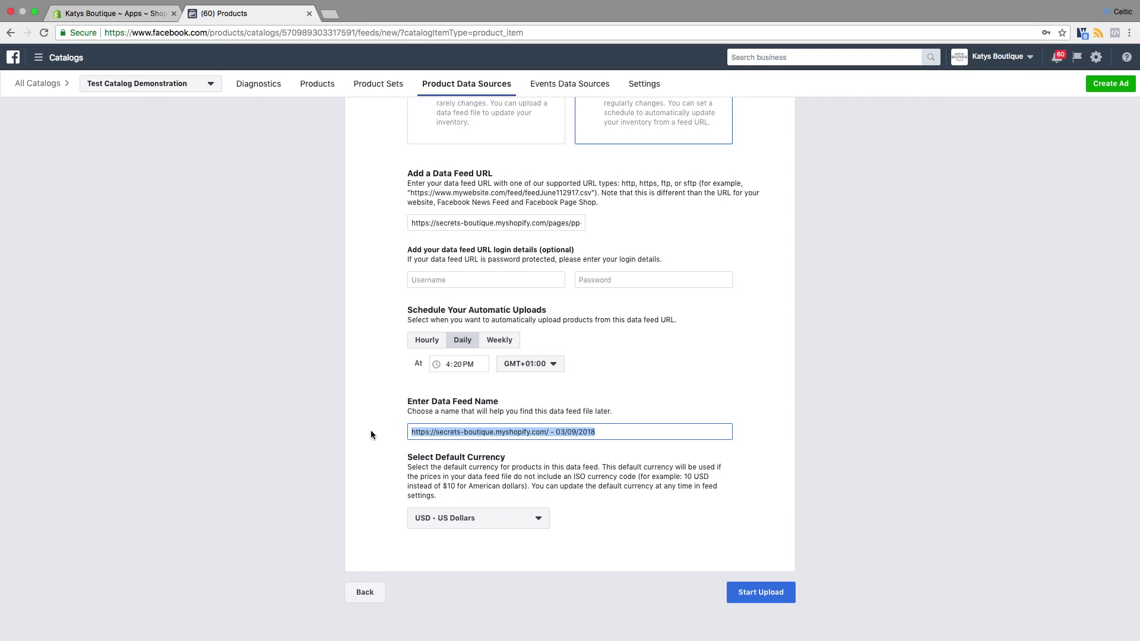
type("Test Feed ")
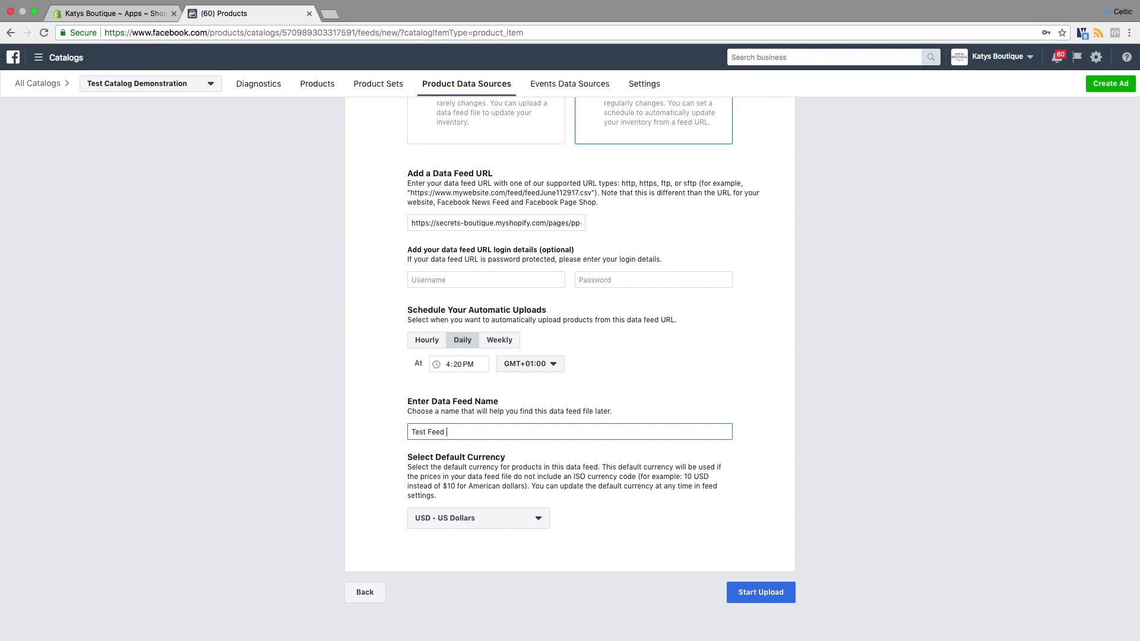
type("Number On")
- Append ?page=2 to the end of the data feed URL and change the page number to 3
left_click_drag(519, 225, 596, 227)
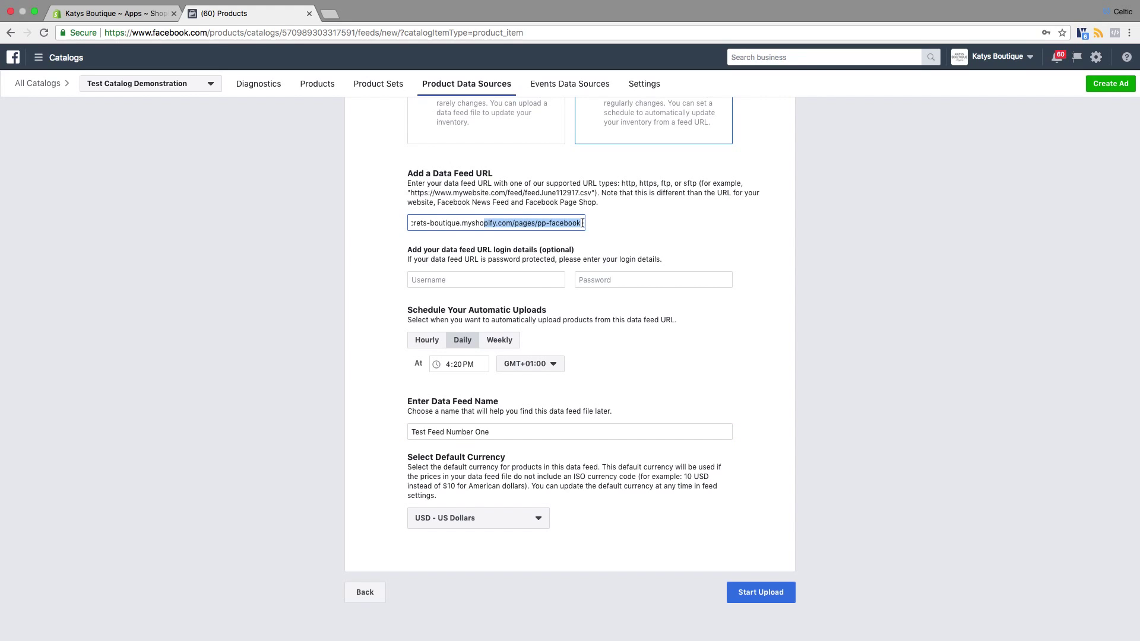
left_click(583, 223)
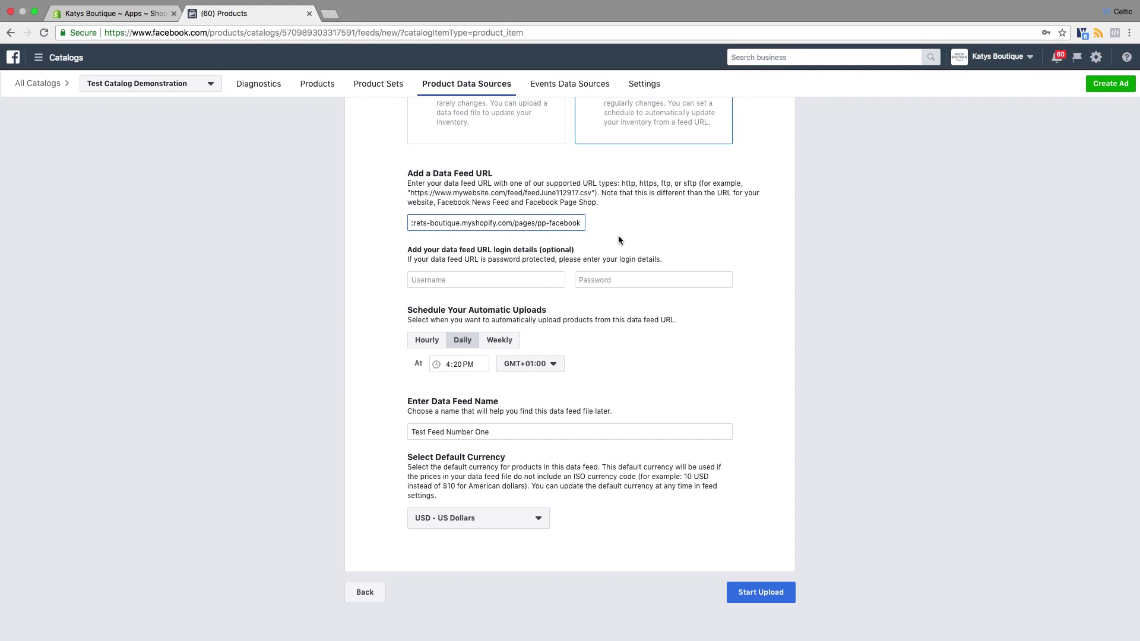
type("?")
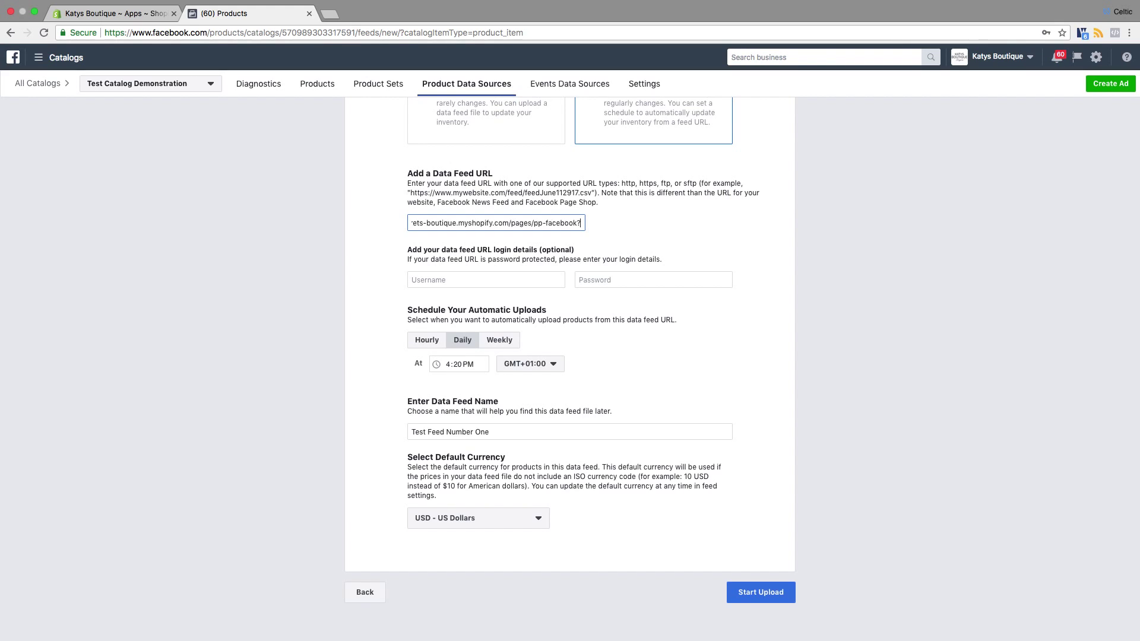
type("pah")
key("BackSpace")
type("ge=2")
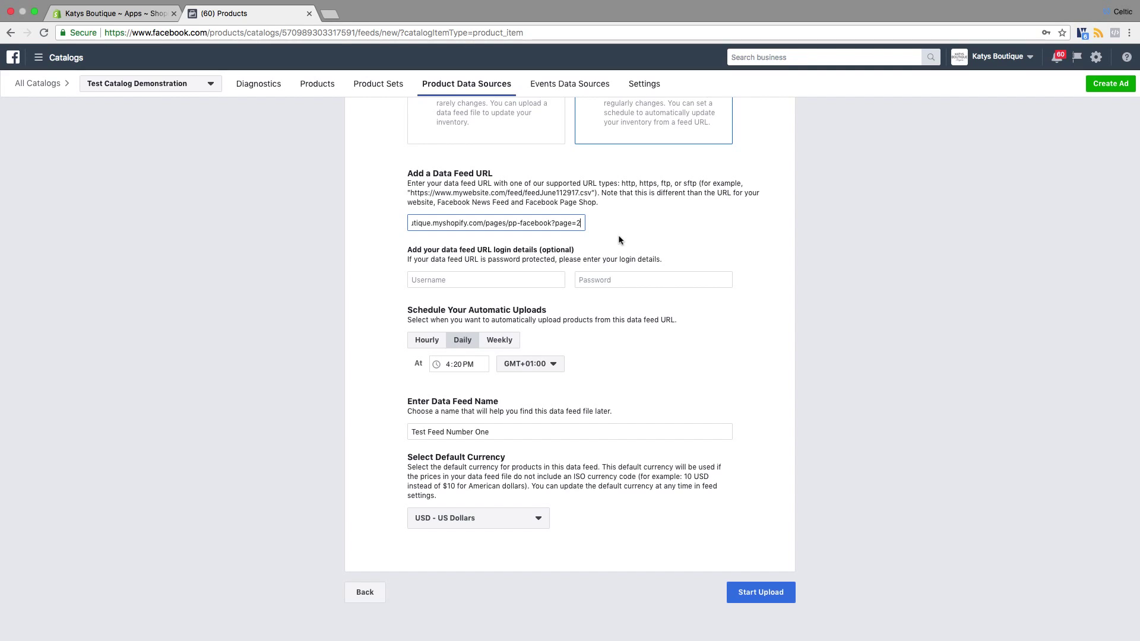
key("BackSpace")
type("3")
- Remove the page parameter from the data feed URL so it ends in pp-facebook
key("Left")
key("Left")
key("Left")
key("Left")
key("Left")
key("Left")
key("Left")
key("Left")
key("Left")
key("Left")
key("Left")
key("Left")
key("Left")
key("Left")
key("Left")
key("Left")
key("Left")
key("Left")
key("Left")
key("Left")
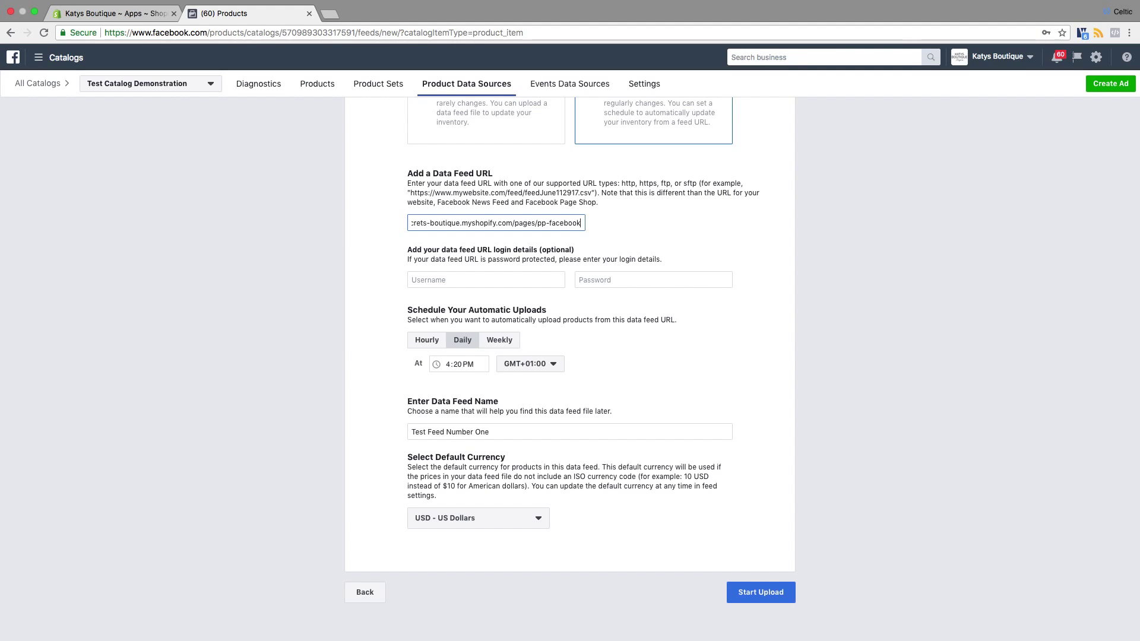
scroll(621, 285, "up", 5)
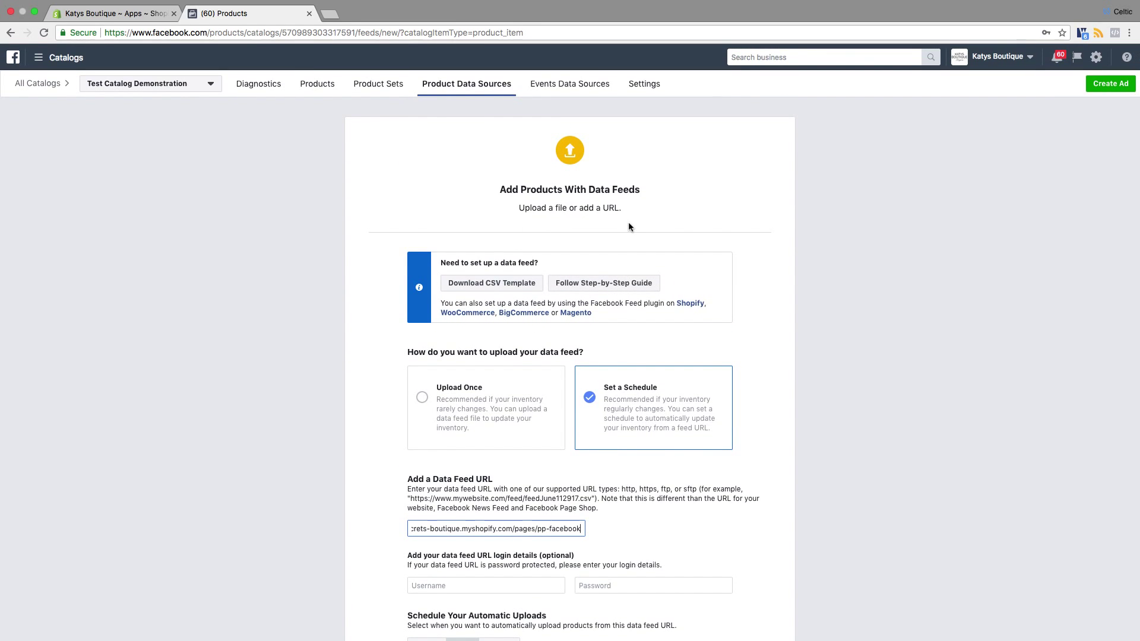
- Set the data feed's default currency to GBP - British Pound and start the upload
scroll(628, 225, "down", 5)
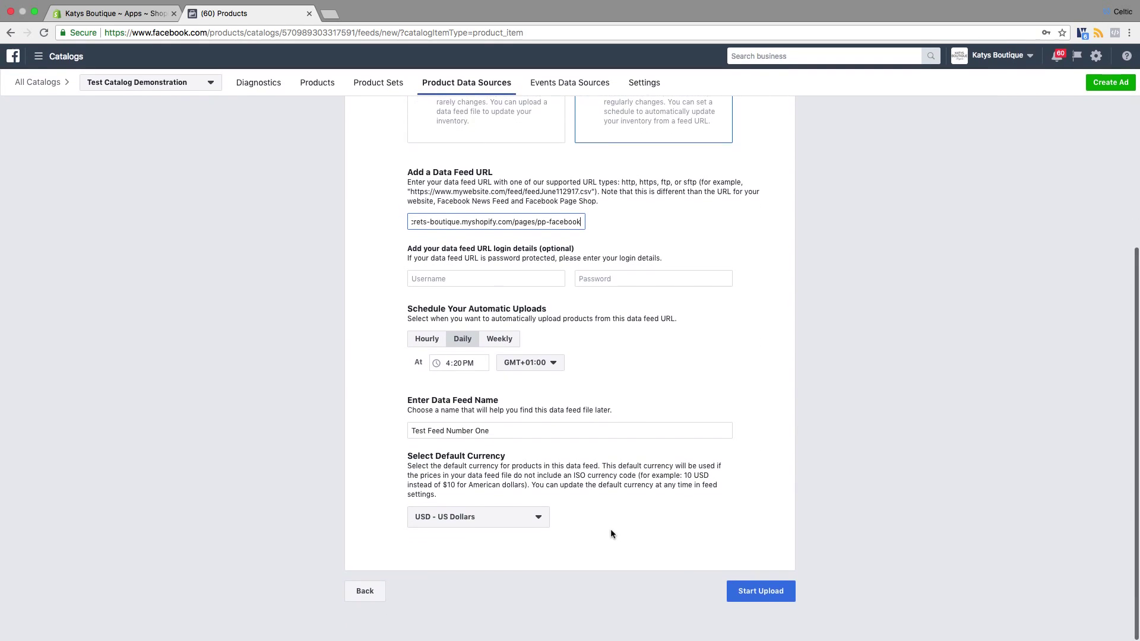
left_click(538, 522)
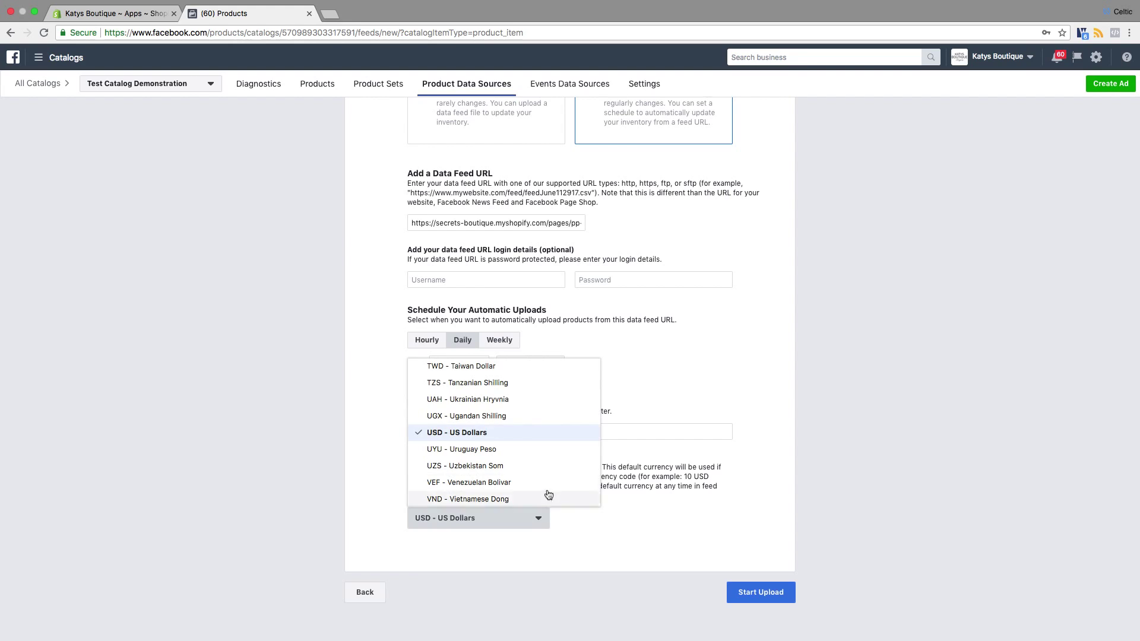
scroll(543, 471, "down", 3)
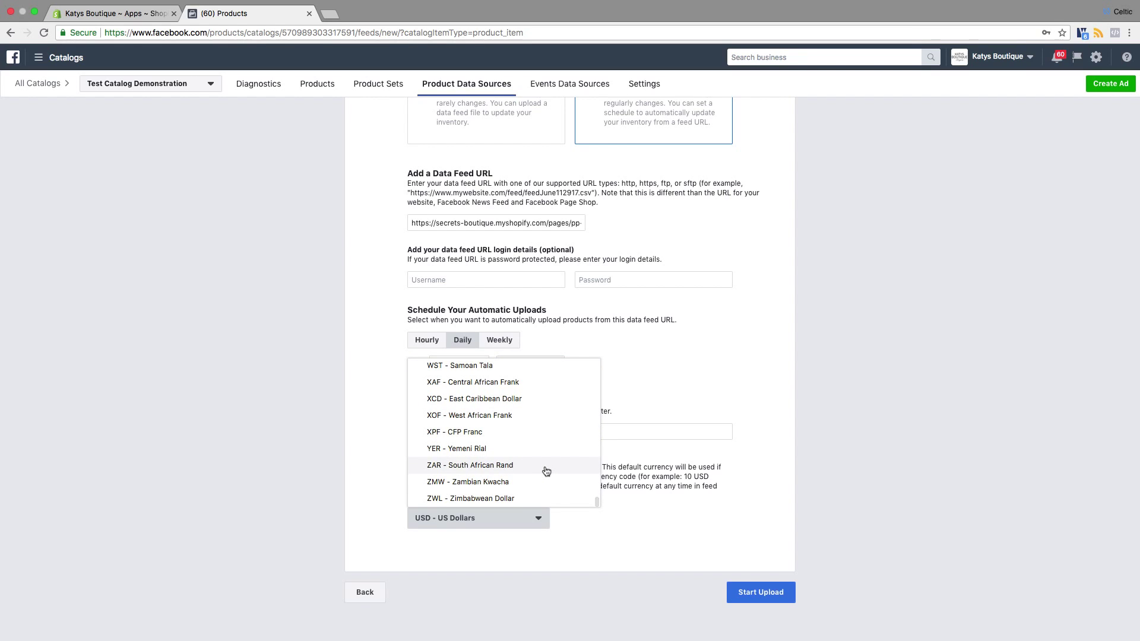
scroll(545, 470, "up", 2)
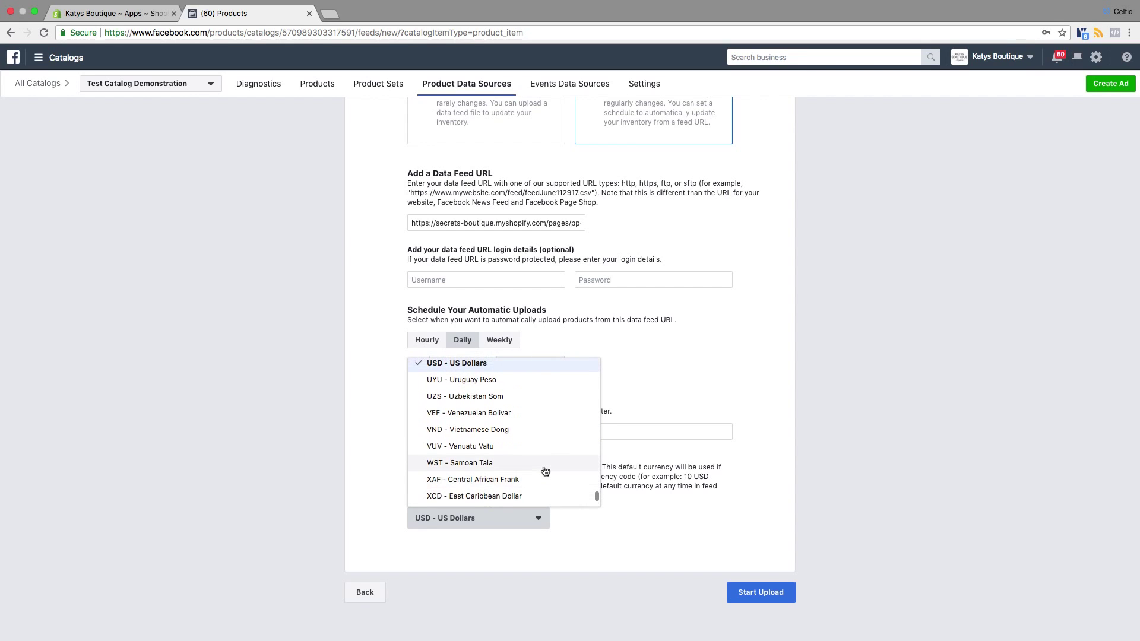
scroll(545, 471, "up", 3)
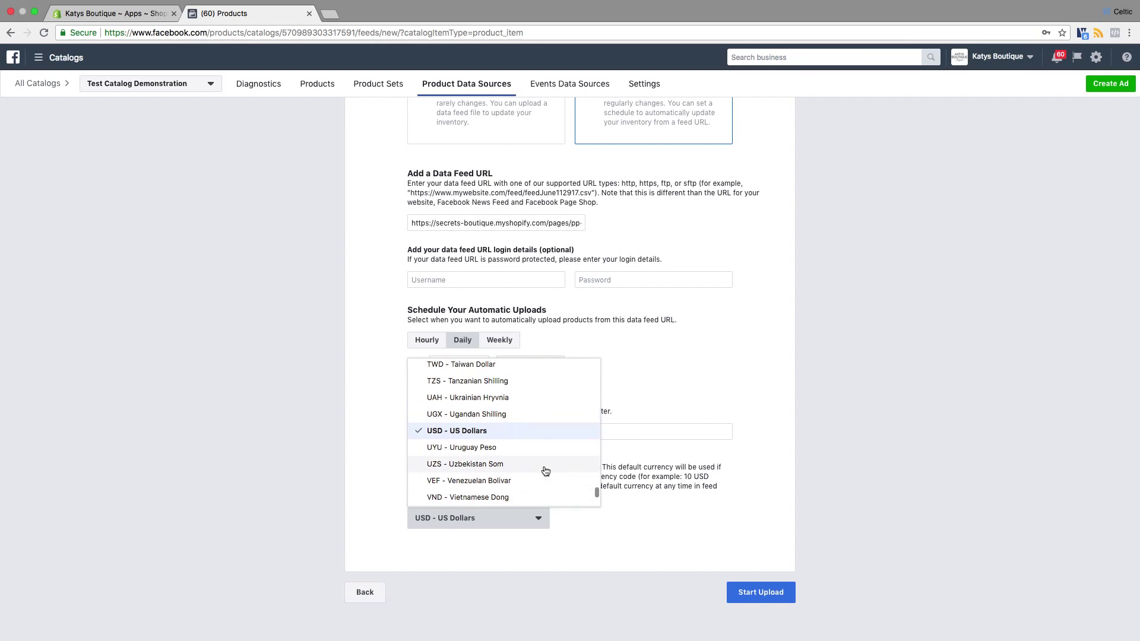
scroll(546, 471, "up", 10)
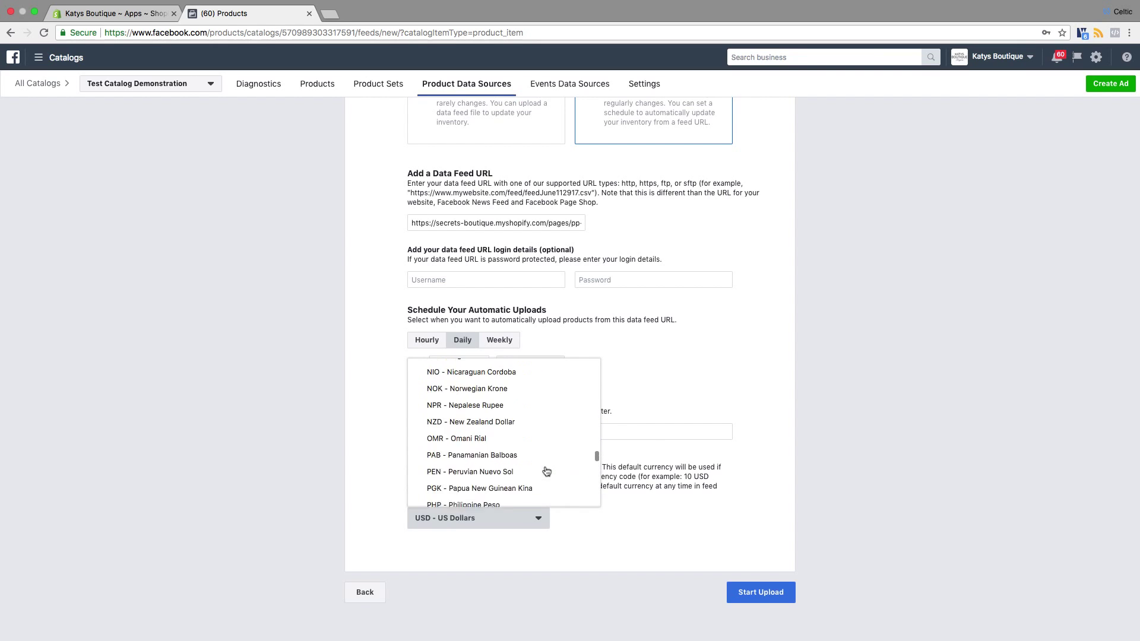
scroll(546, 471, "up", 10)
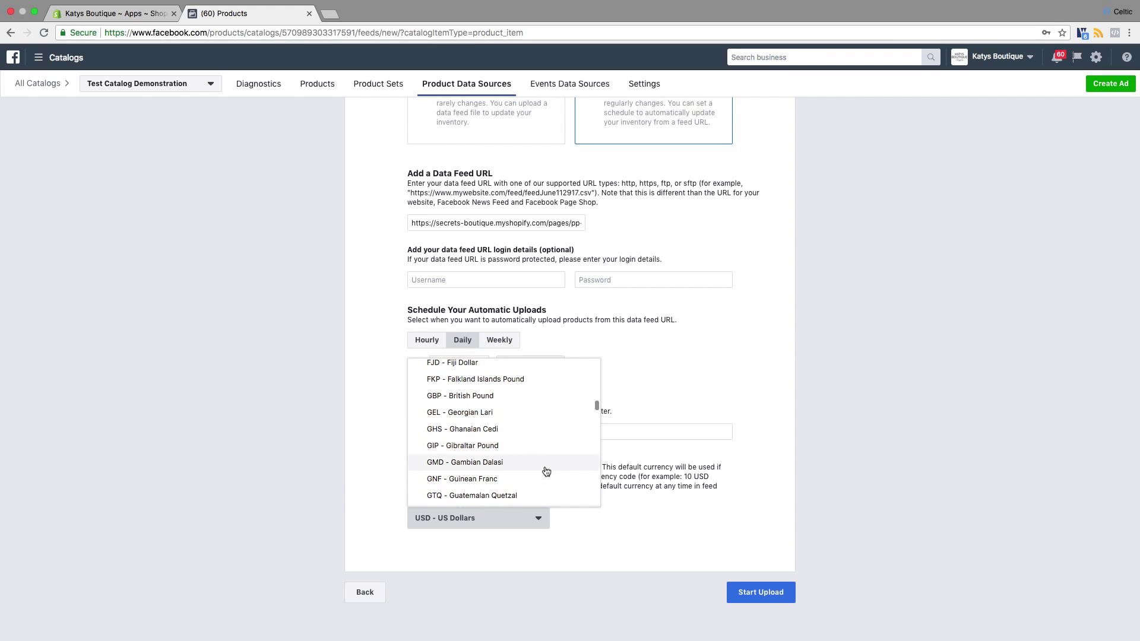
left_click(530, 455)
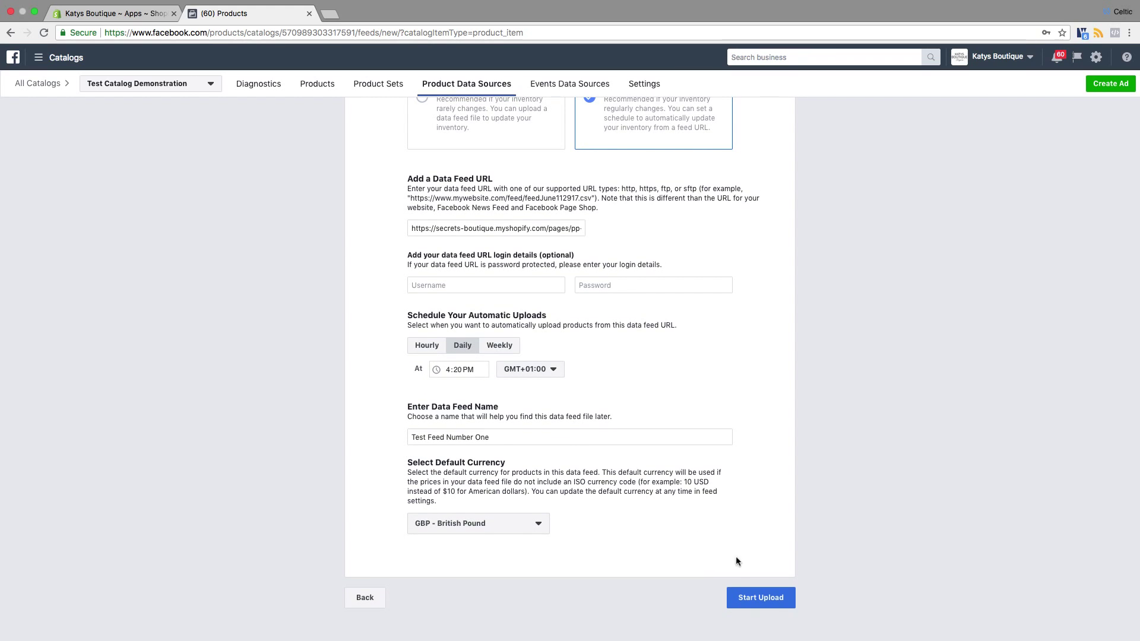
left_click(759, 601)
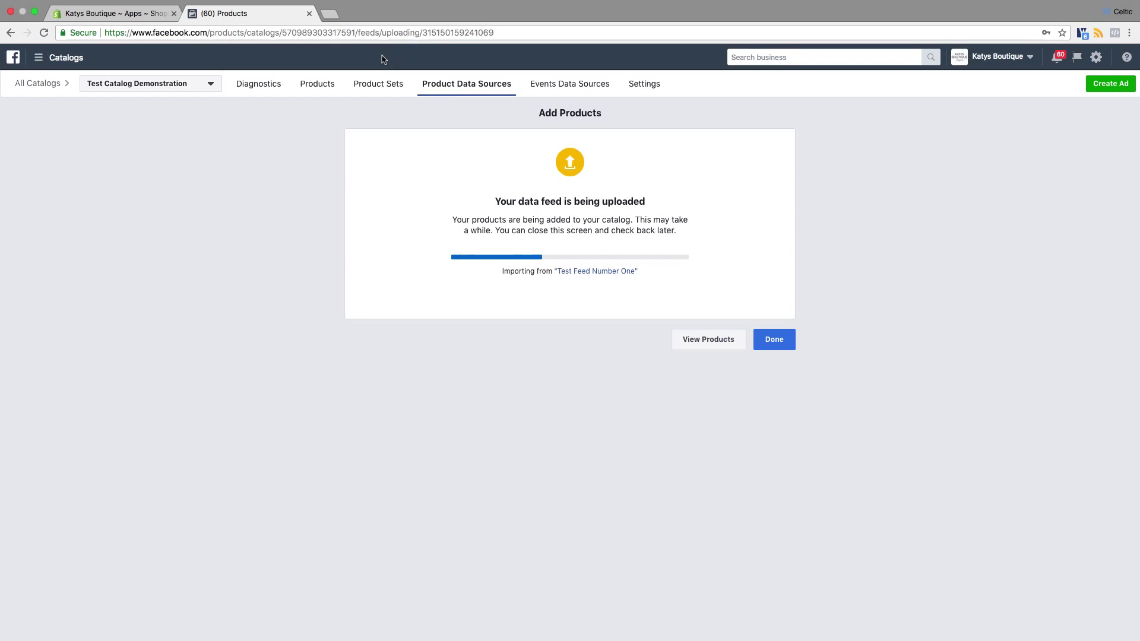
left_click(330, 14)
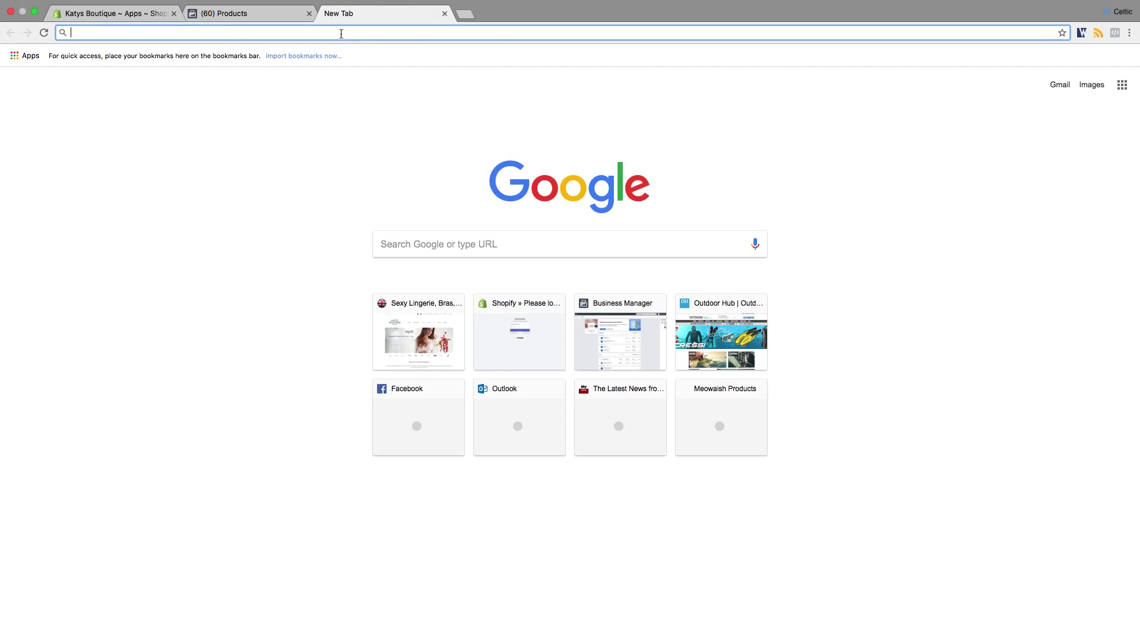
type("https://secrets-boutique.myshopify.com/pages/pp-facebook")
key("Return")
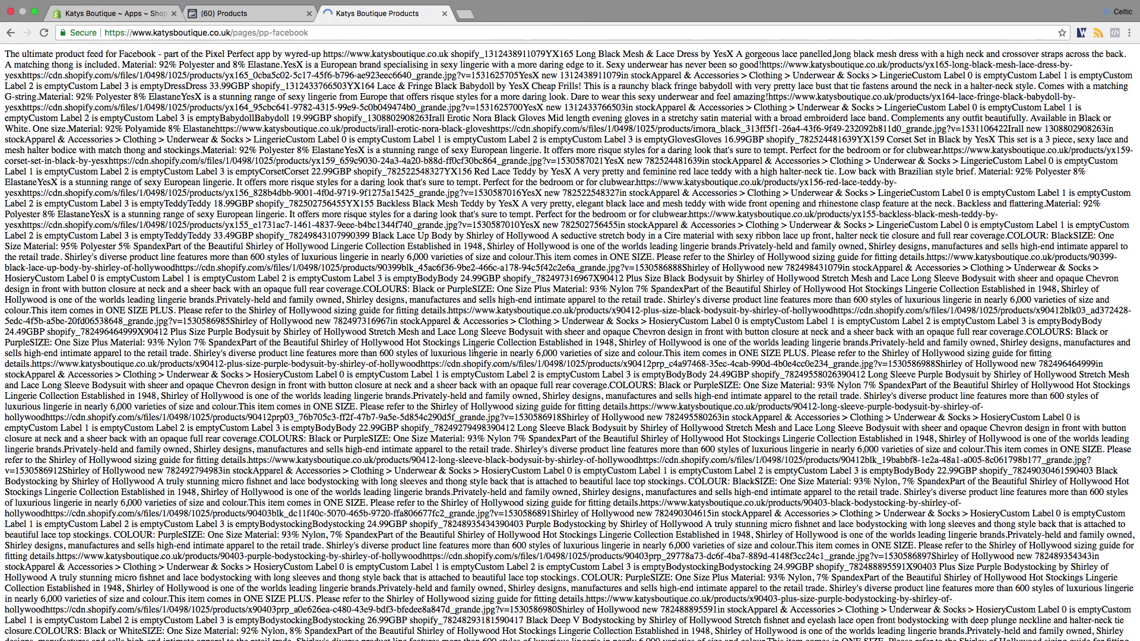
scroll(478, 351, "down", 10)
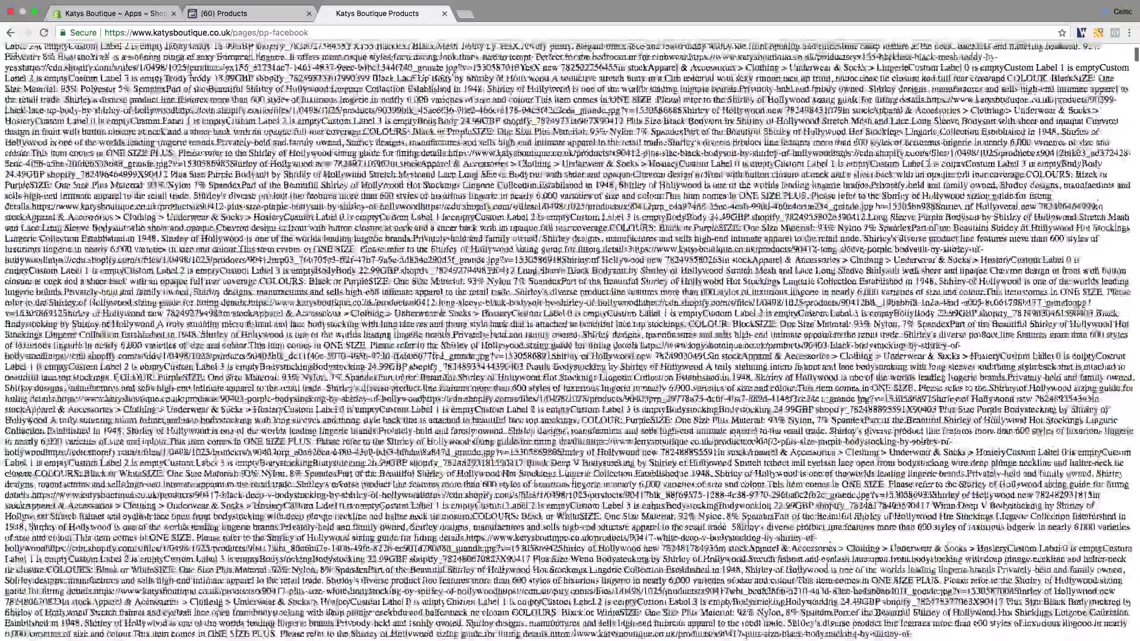
scroll(570, 339, "down", 15)
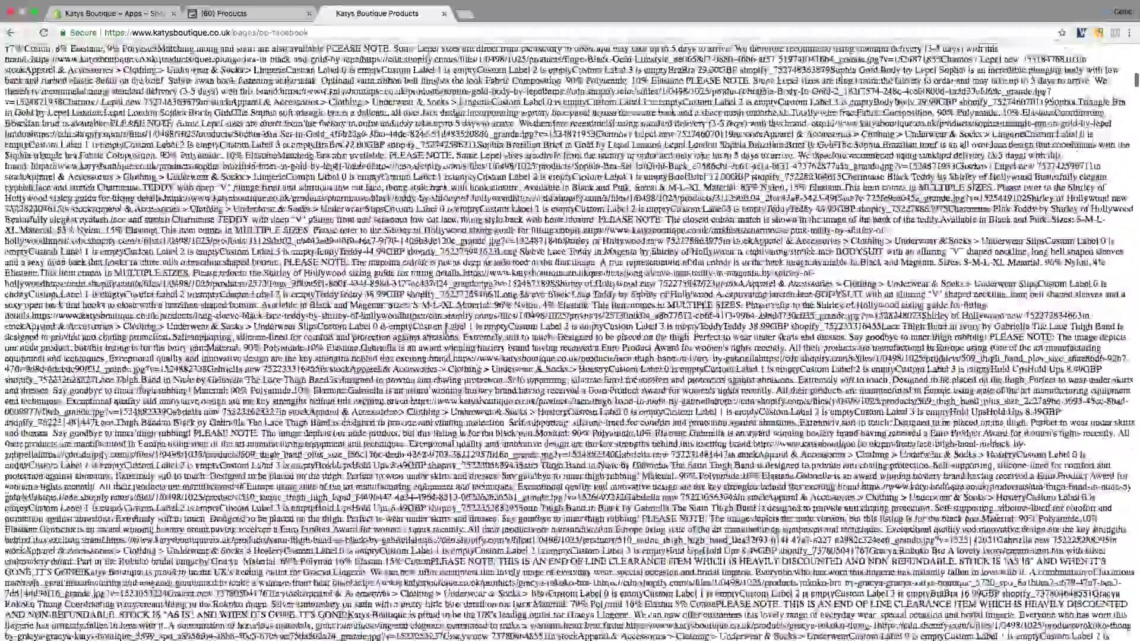
scroll(444, 320, "down", 15)
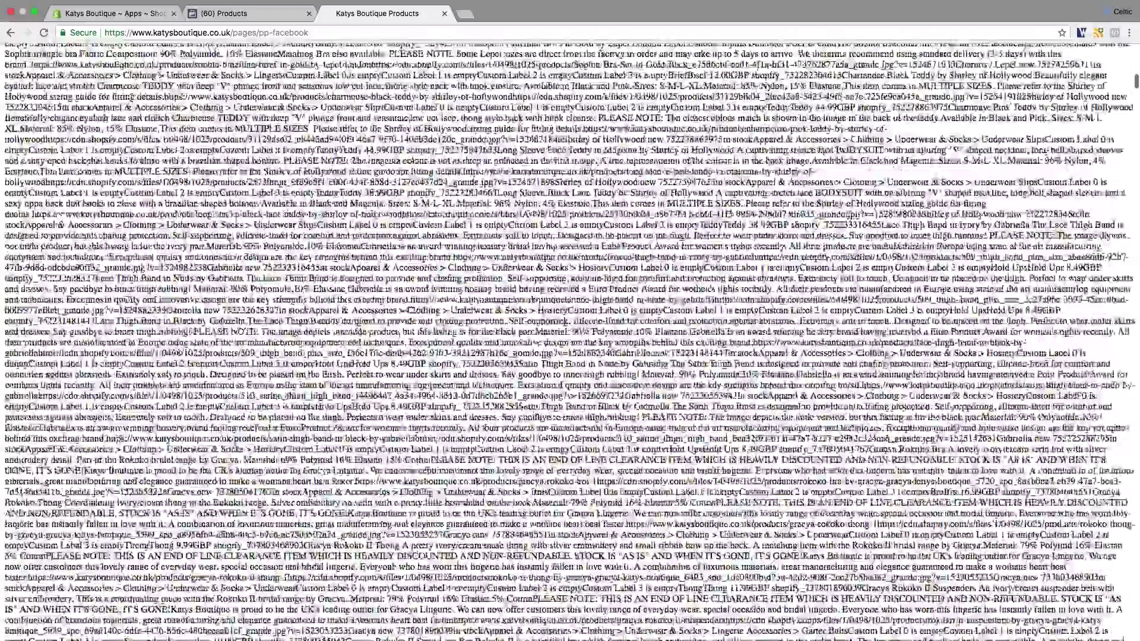
scroll(445, 331, "up", 15)
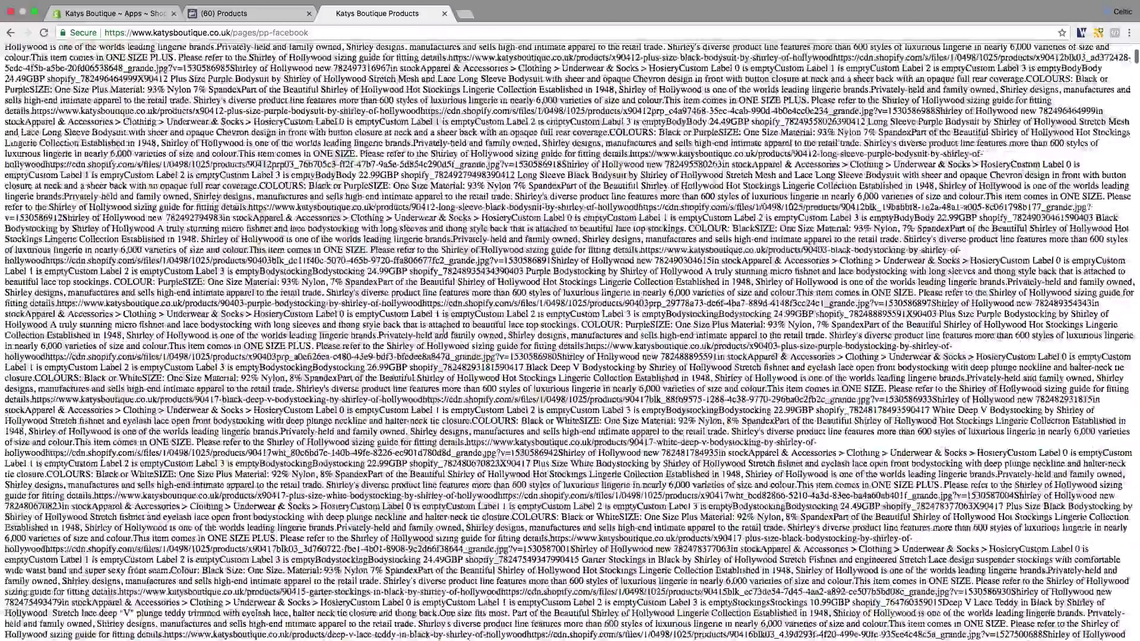
scroll(444, 330, "up", 5)
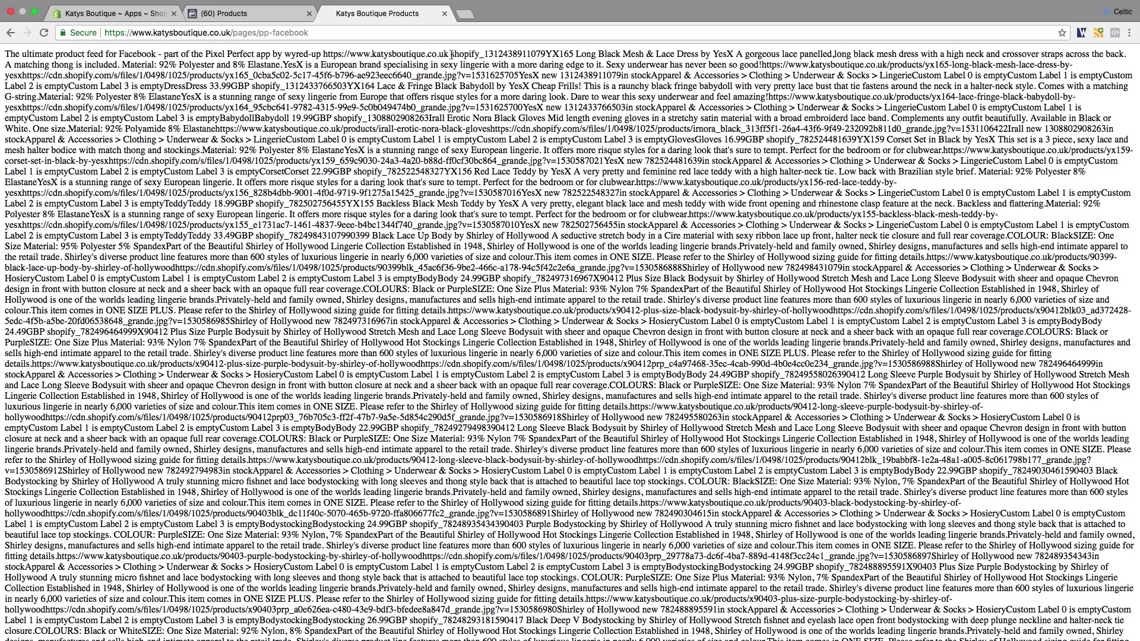
left_click_drag(451, 54, 762, 66)
left_click_drag(771, 64, 956, 66)
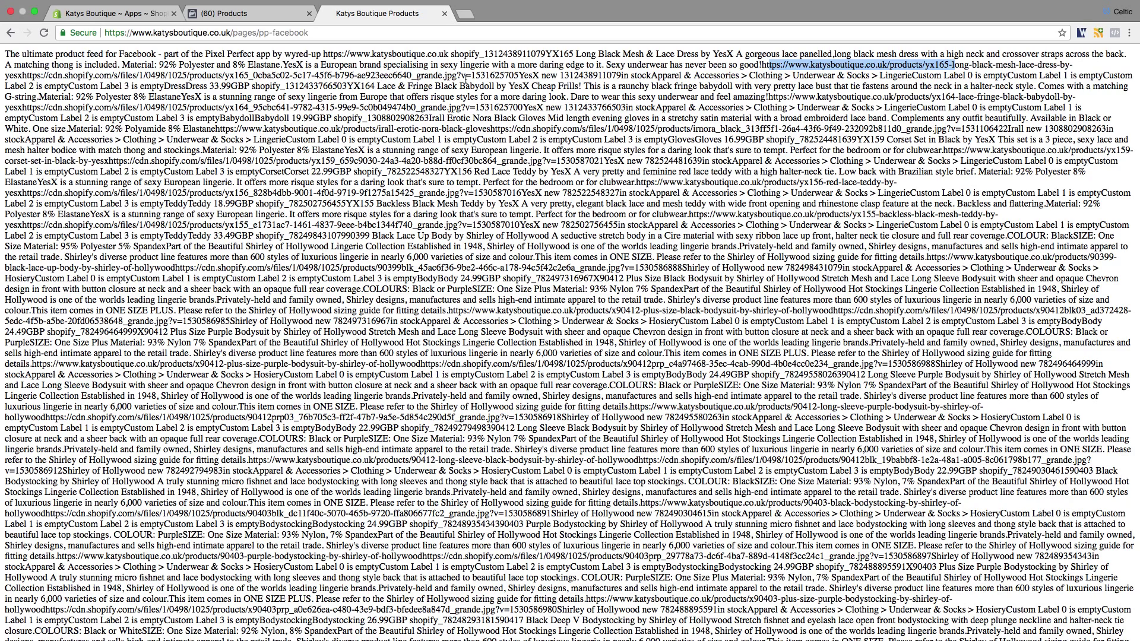
left_click(444, 13)
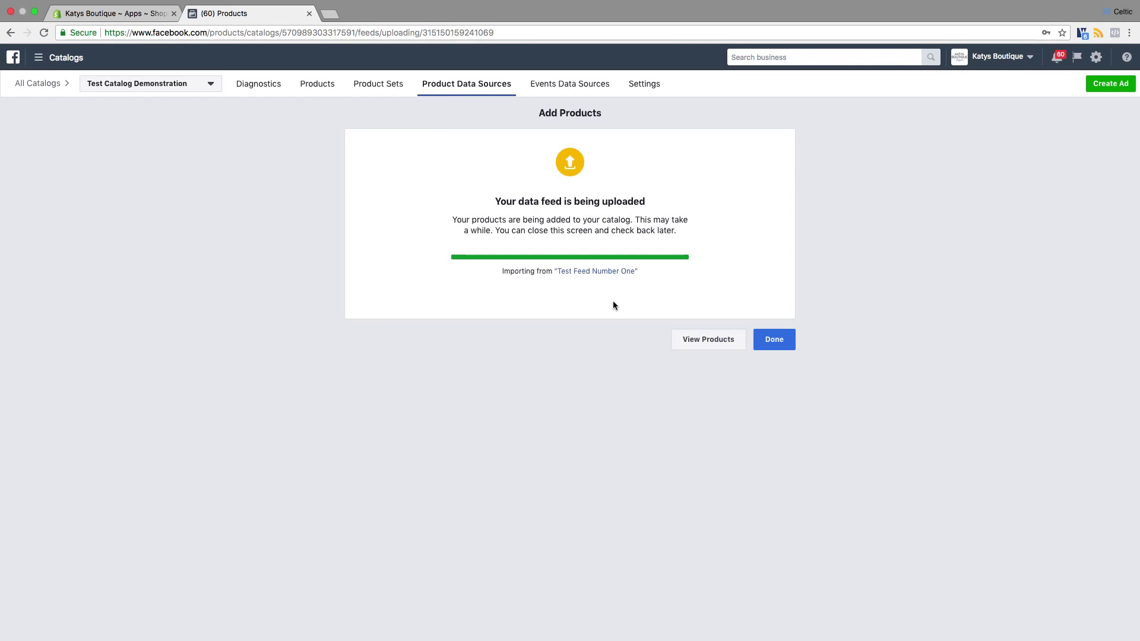
- Close the finished feed upload and look through the imported products in the catalog's product list
left_click(774, 343)
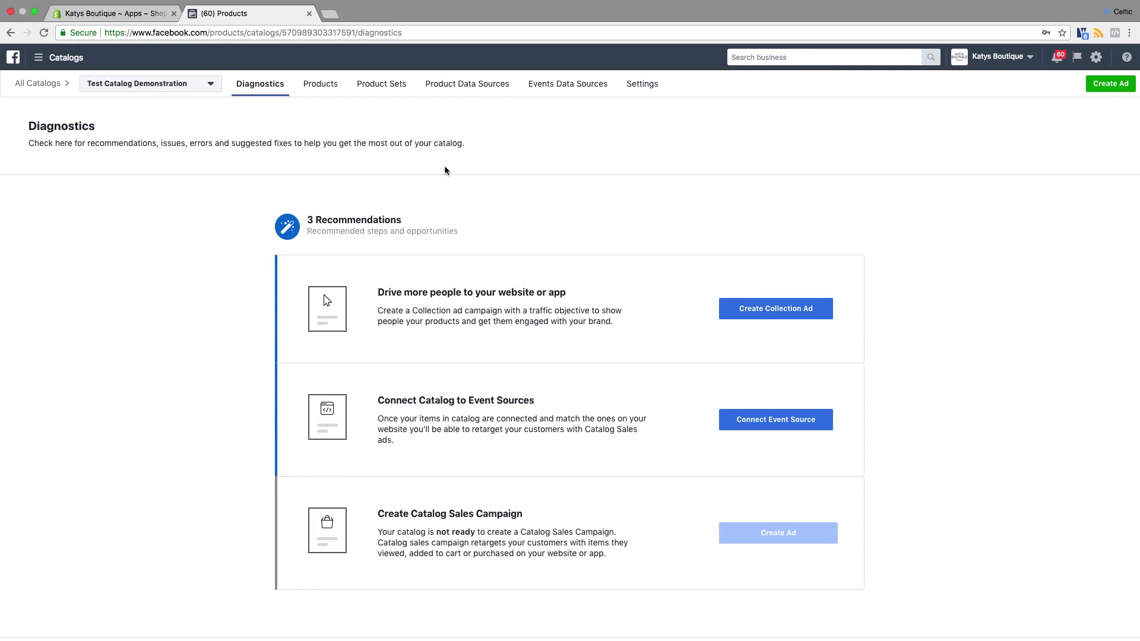
left_click(320, 87)
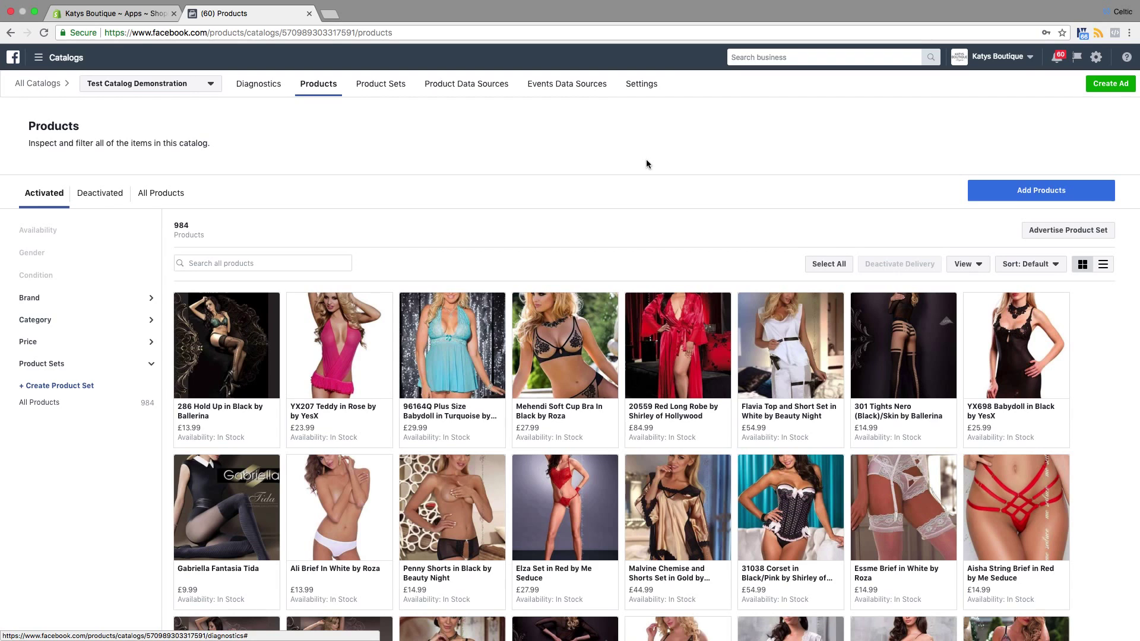
scroll(646, 159, "down", 2)
mouse_move(189, 178)
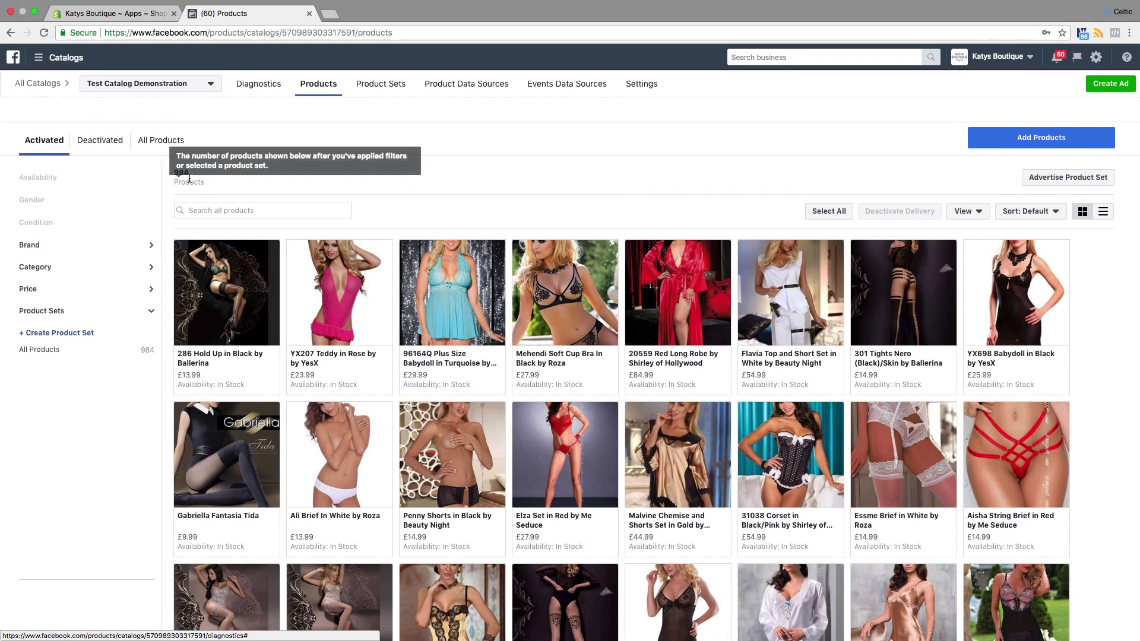
scroll(597, 180, "down", 2)
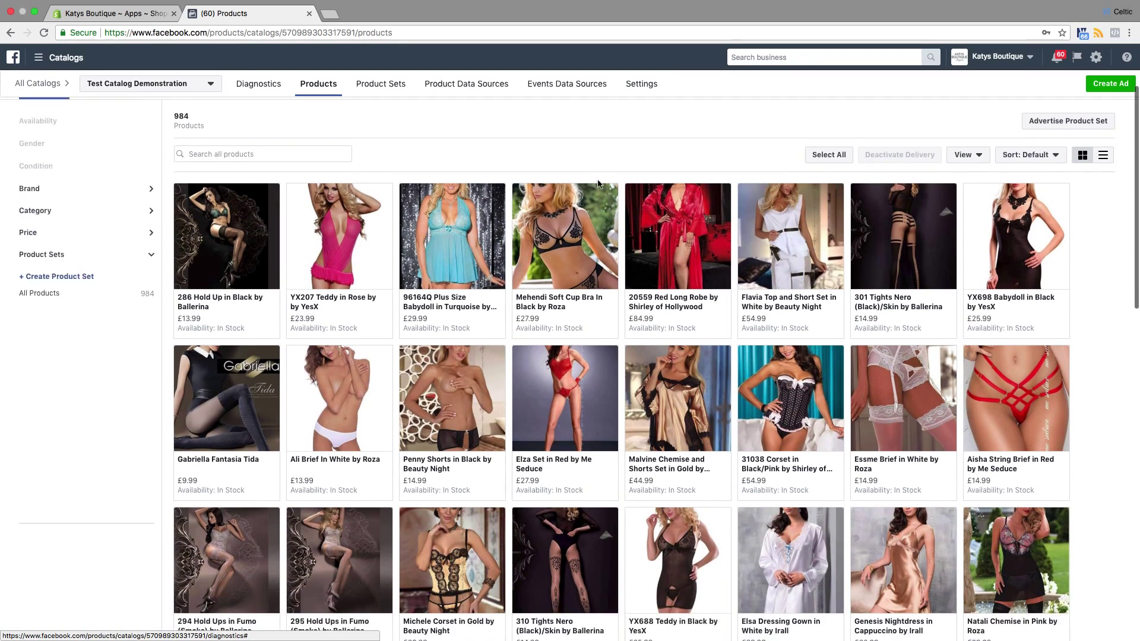
scroll(596, 181, "down", 15)
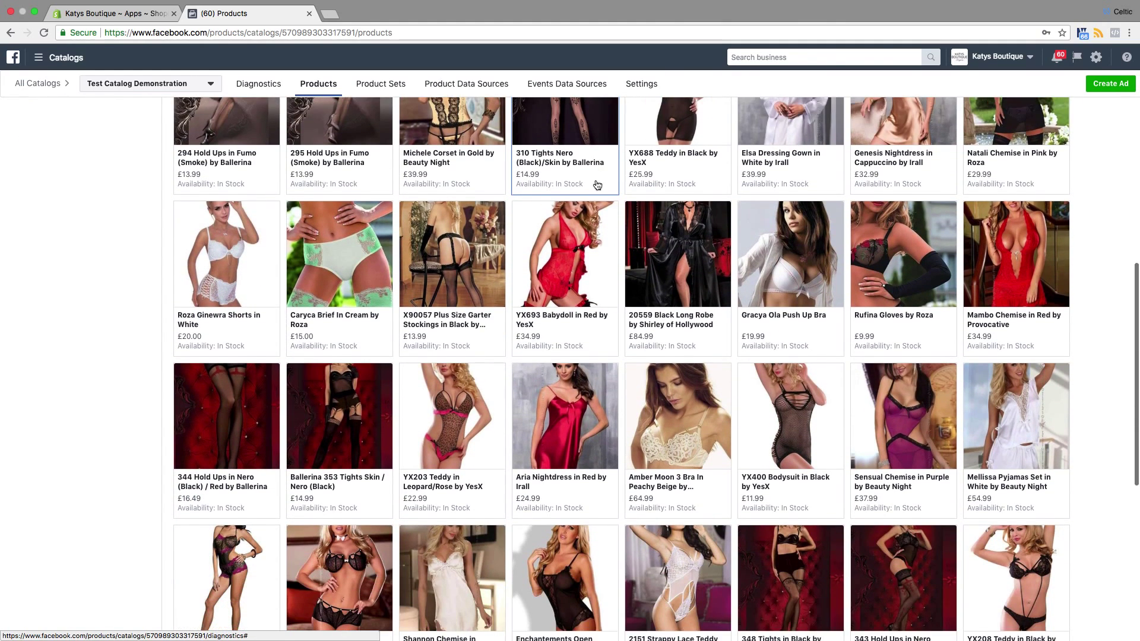
scroll(597, 185, "down", 2)
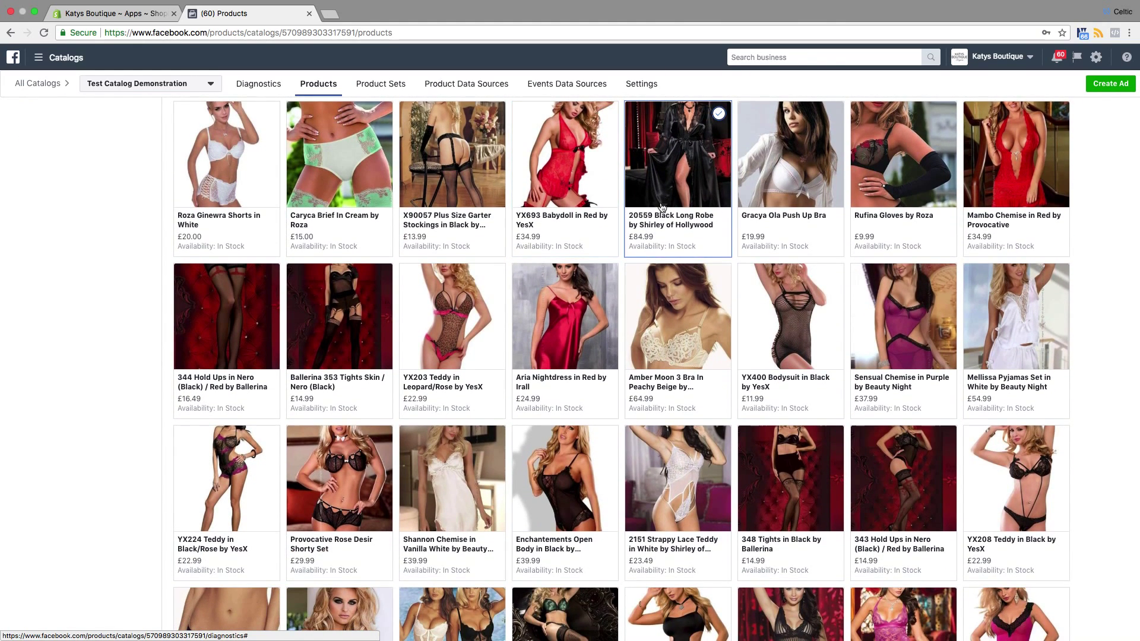
scroll(663, 207, "down", 10)
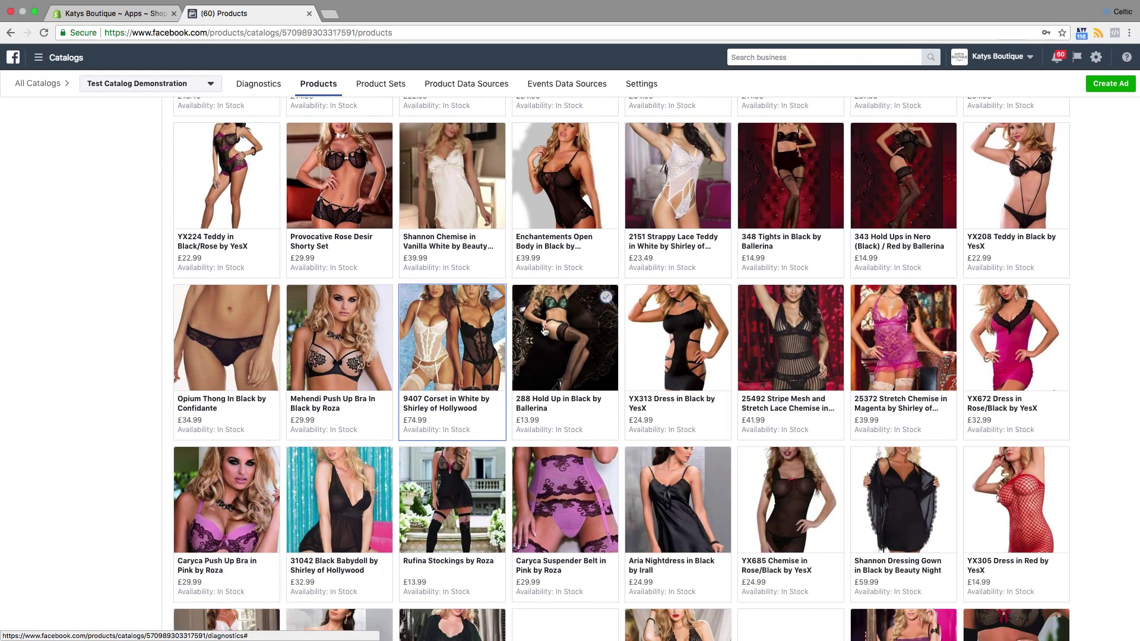
- Examine the details of the product 288 Hold Up in Black by Ballerina, including its website link and description
left_click(552, 331)
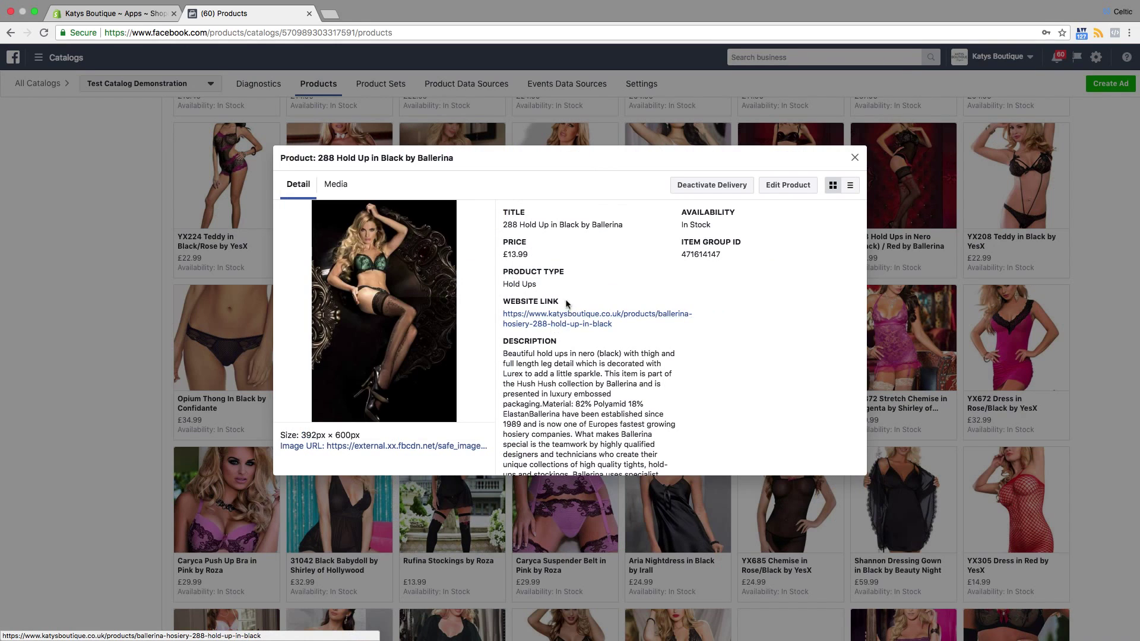
scroll(570, 299, "down", 3)
scroll(386, 356, "down", 2)
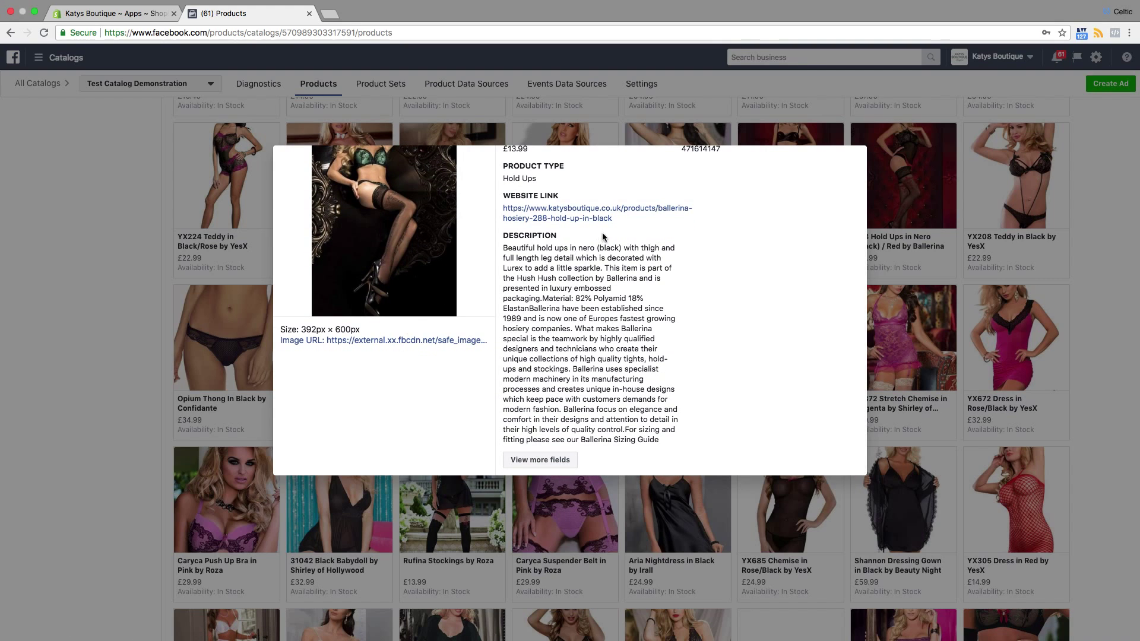
scroll(610, 236, "up", 2)
scroll(610, 236, "up", 2)
scroll(606, 238, "down", 3)
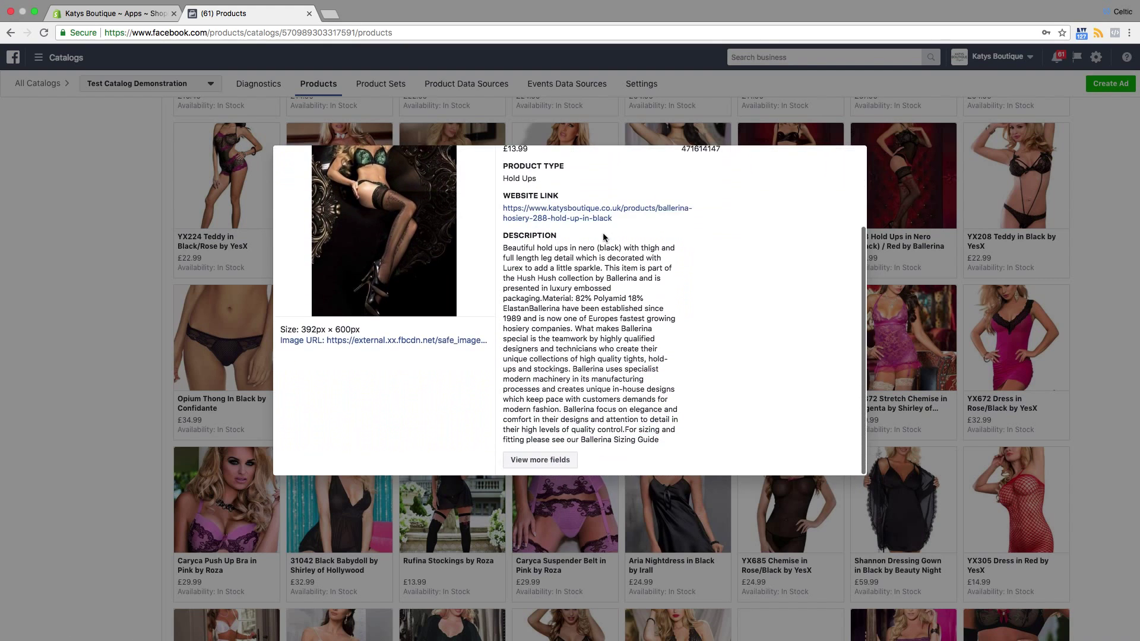
scroll(535, 245, "up", 3)
scroll(492, 248, "up", 1)
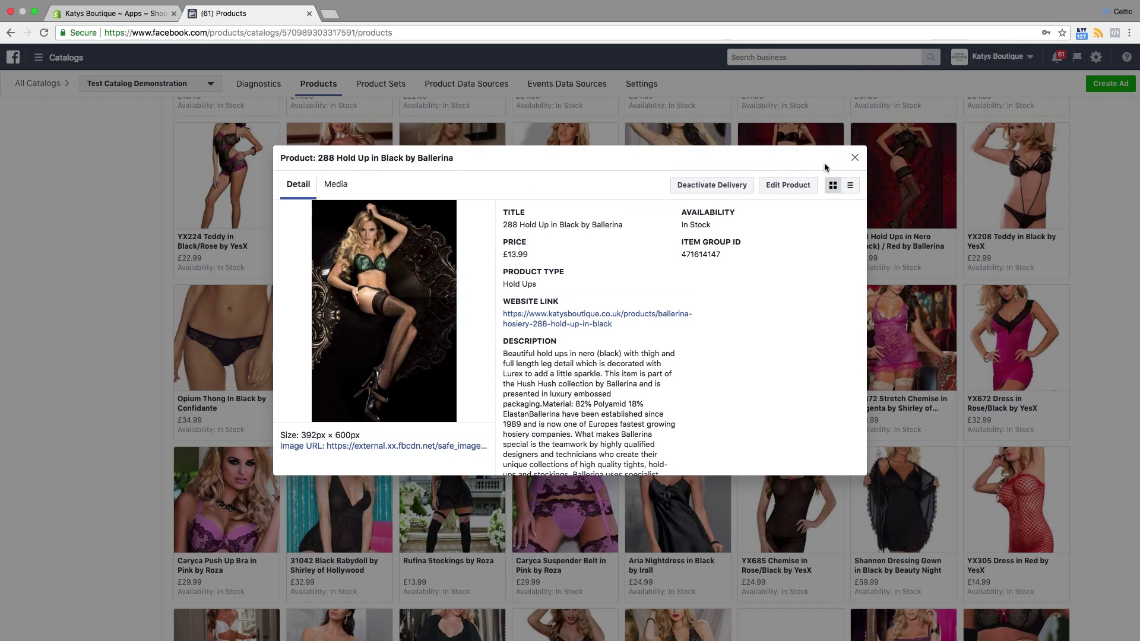
left_click(853, 158)
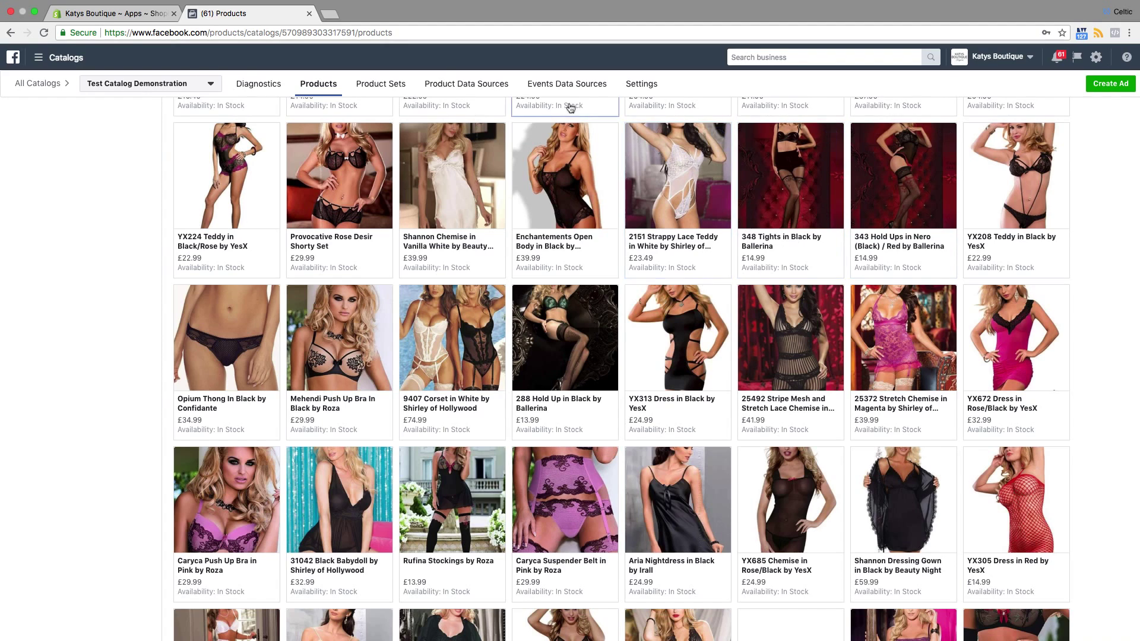
- Review the catalog's diagnostics recommendations, product and events data sources, and settings
left_click(258, 85)
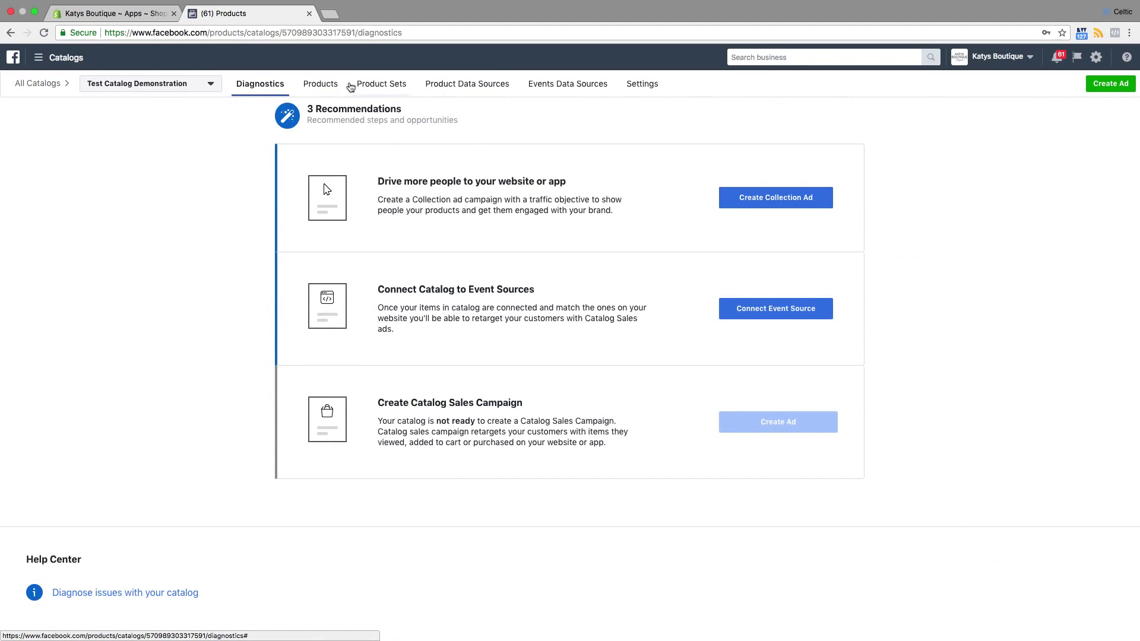
left_click(463, 83)
left_click(568, 86)
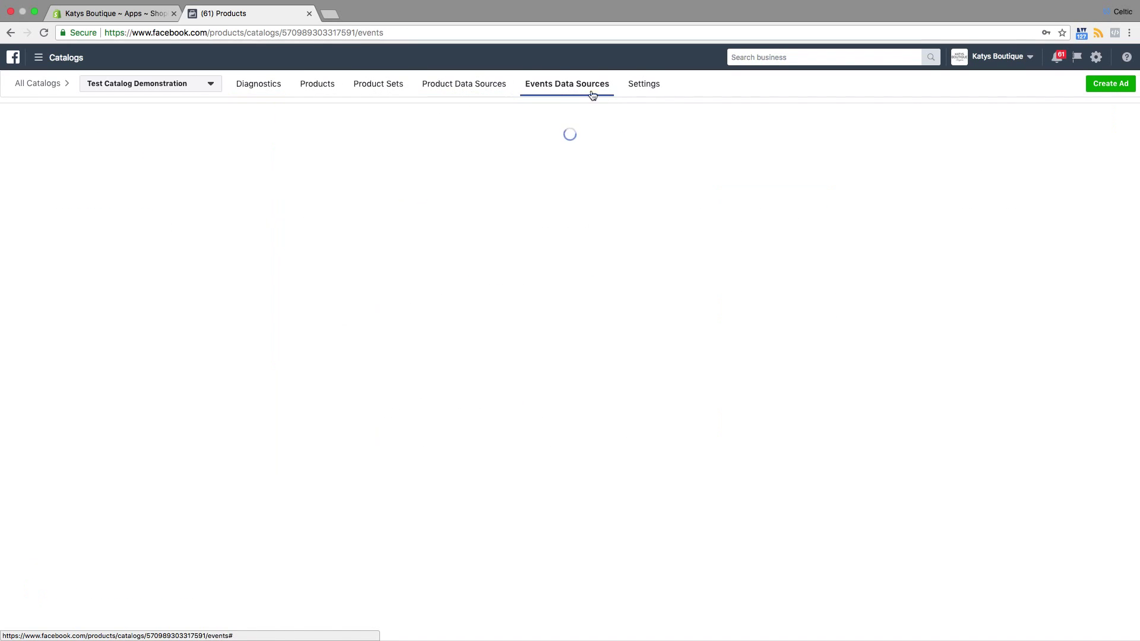
left_click(636, 84)
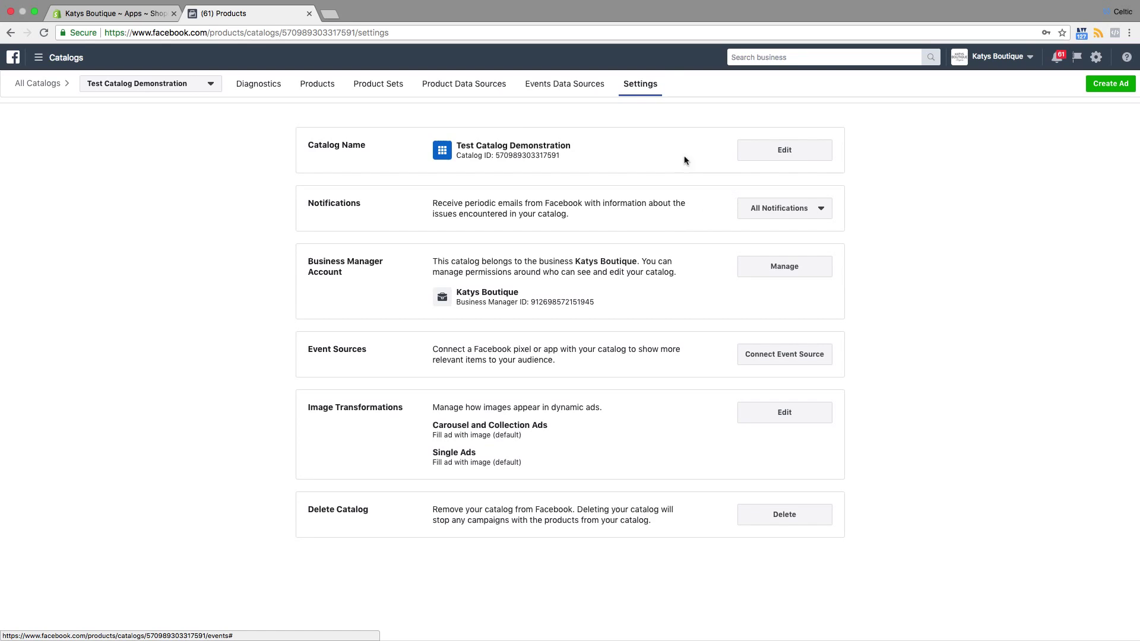
- Start connecting the catalog to tracking in its events data sources and look through the available pixels and SDKs
left_click(552, 89)
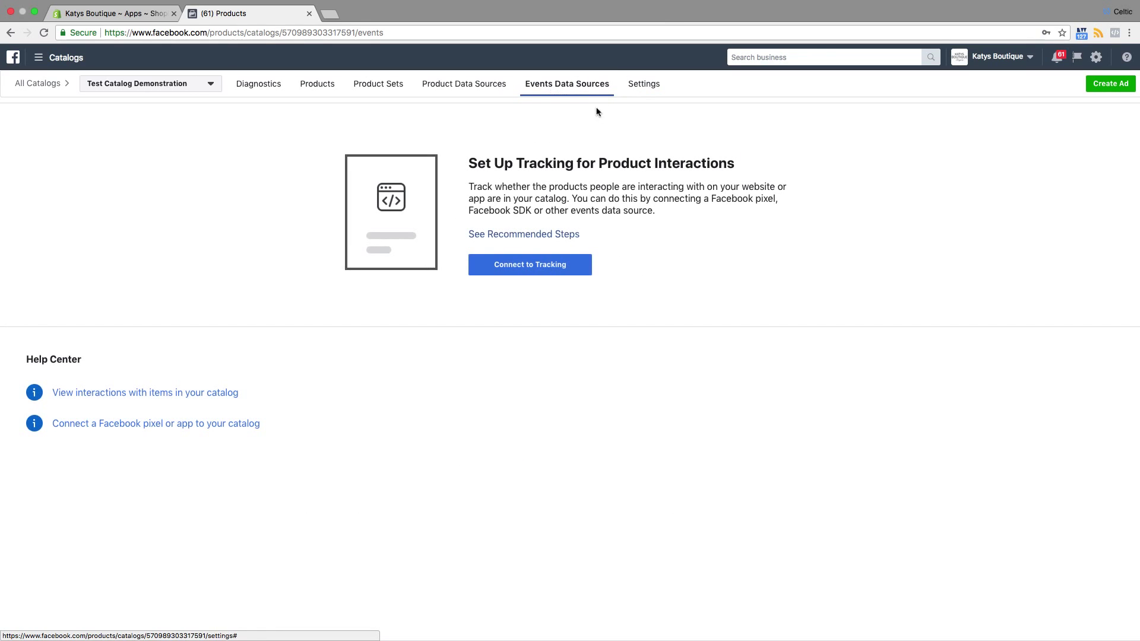
left_click(540, 267)
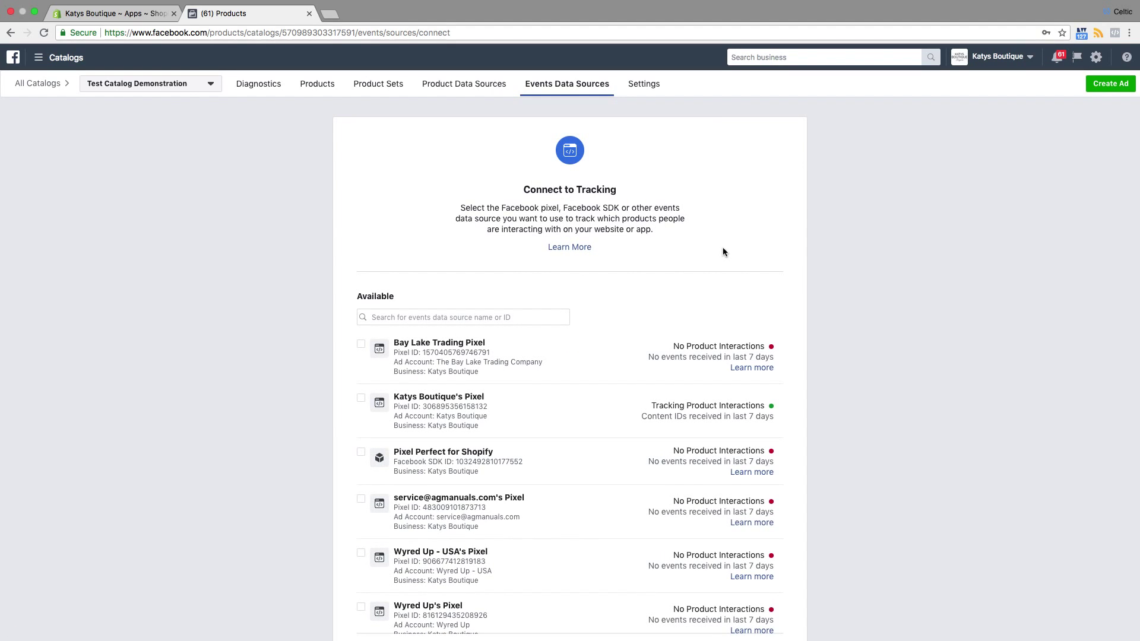
scroll(722, 247, "down", 2)
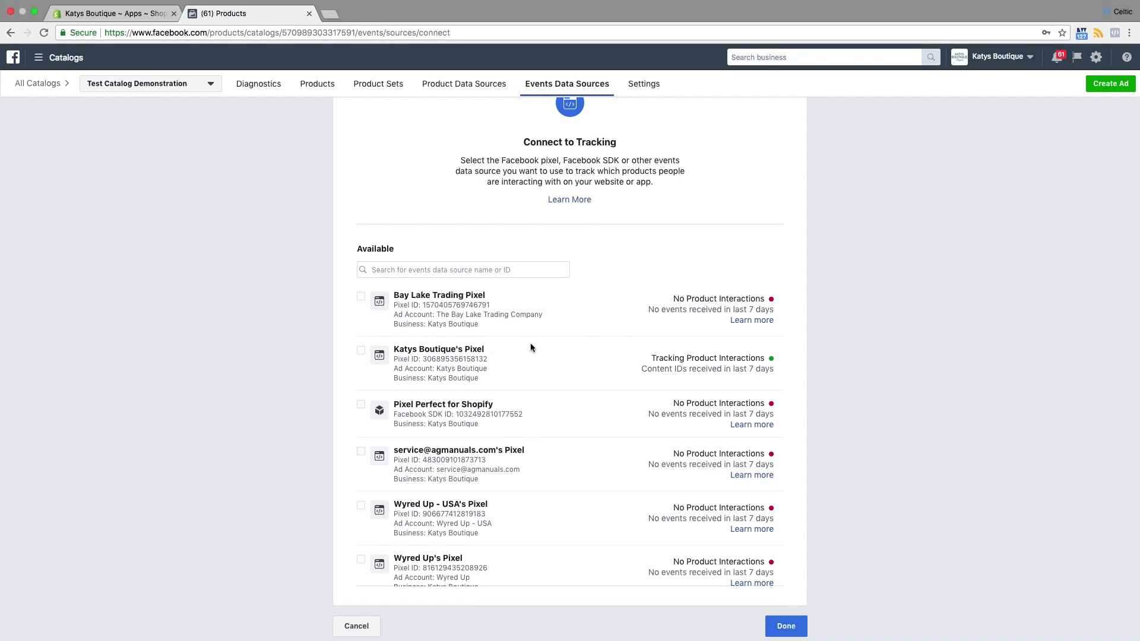
scroll(600, 372, "down", 1)
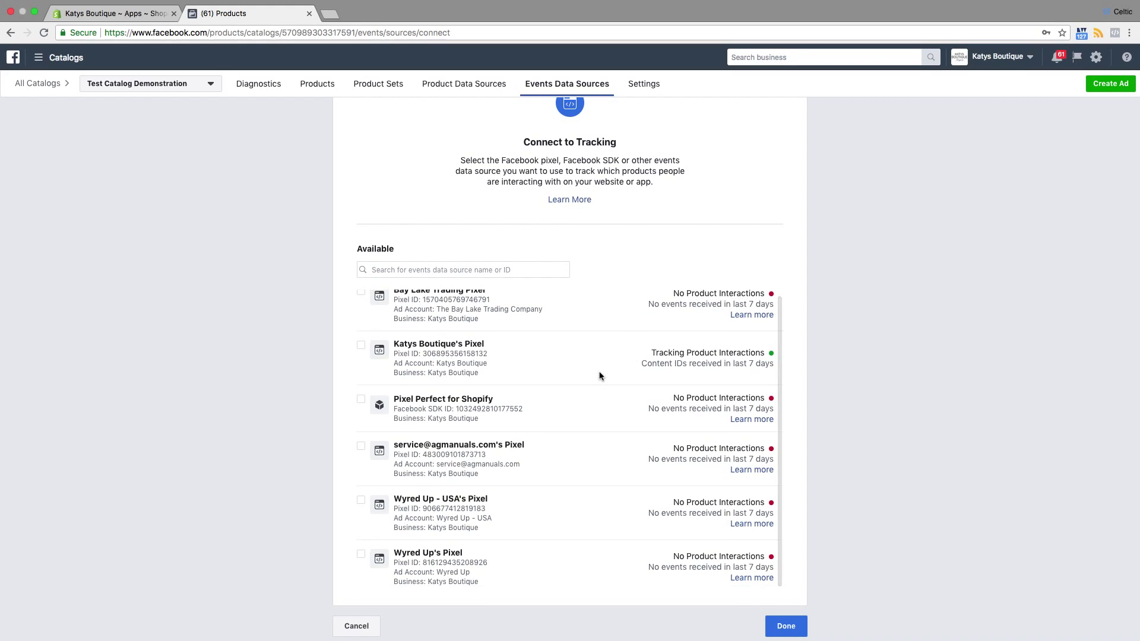
scroll(600, 375, "up", 1)
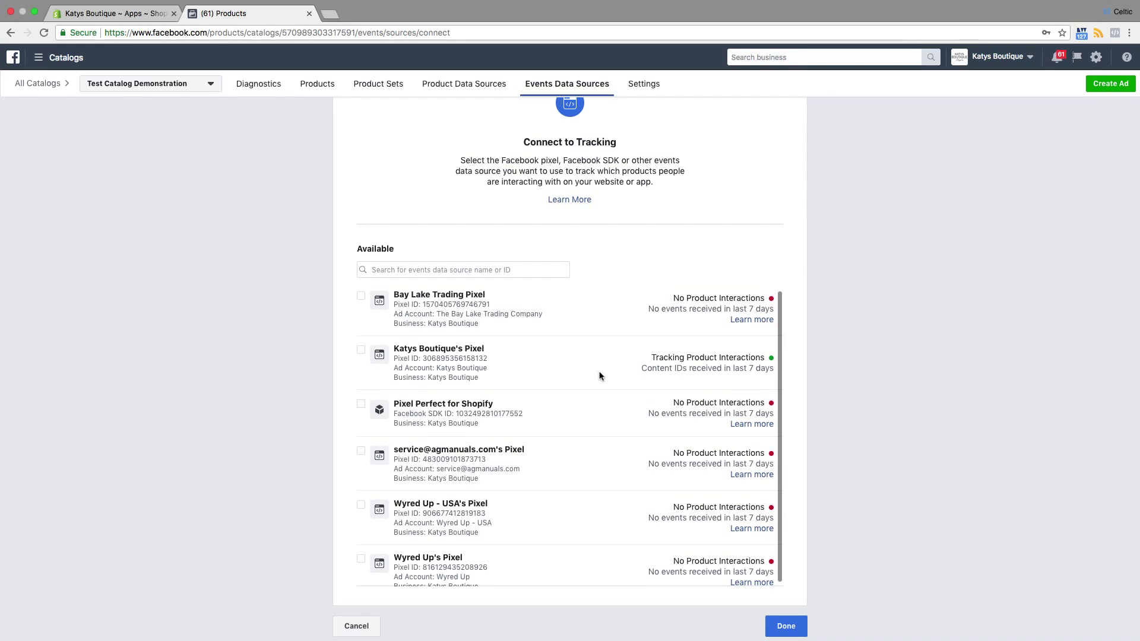
scroll(595, 374, "down", 1)
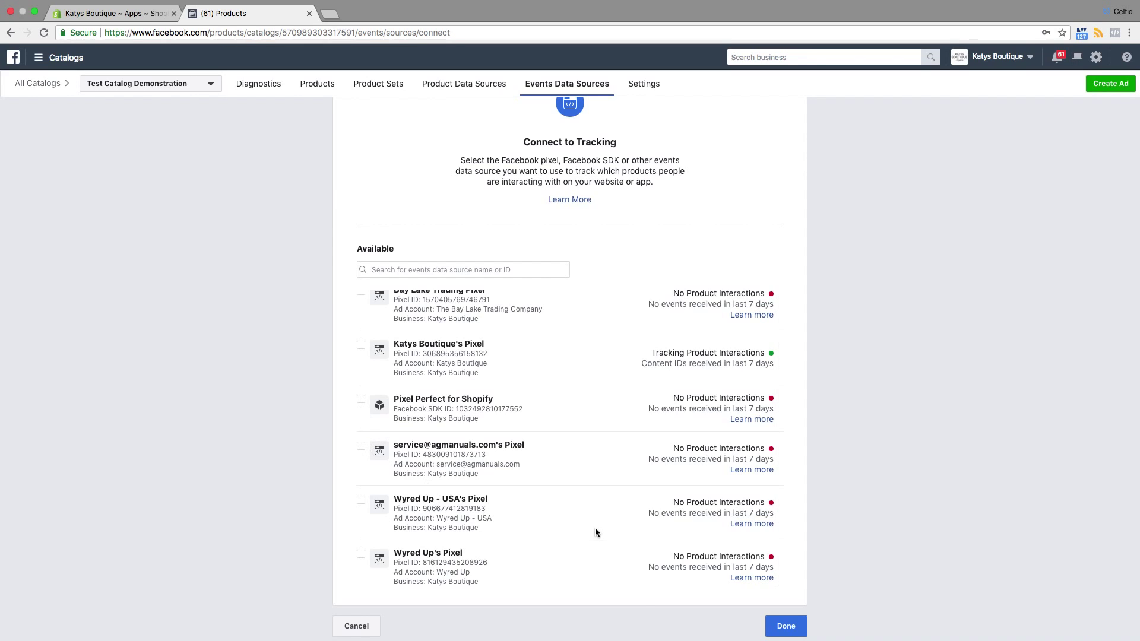
scroll(595, 528, "up", 1)
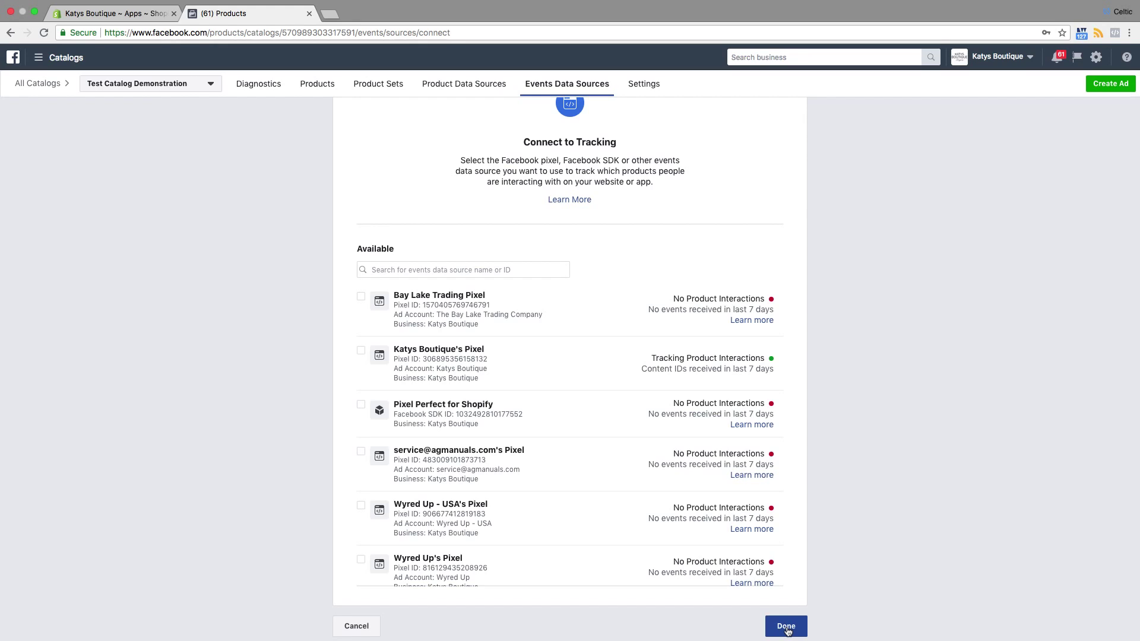
- Go to katysboutique.co.uk and open the Roza Ginewra Shorts in Black product page from the Lingerie collection
left_click(389, 32)
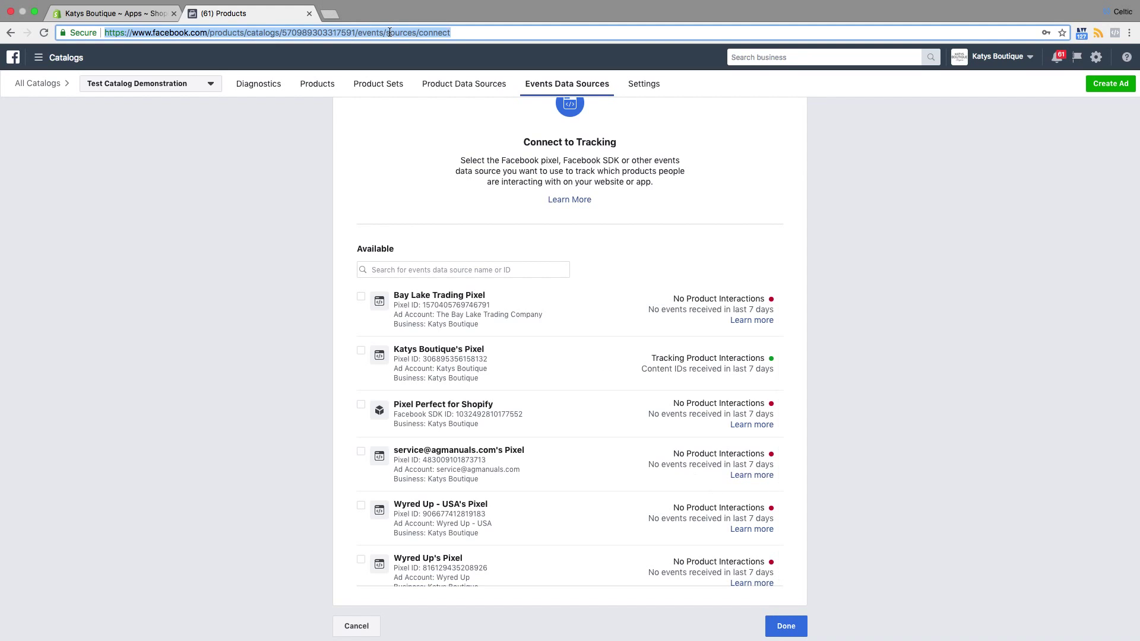
type("j")
key("BackSpace")
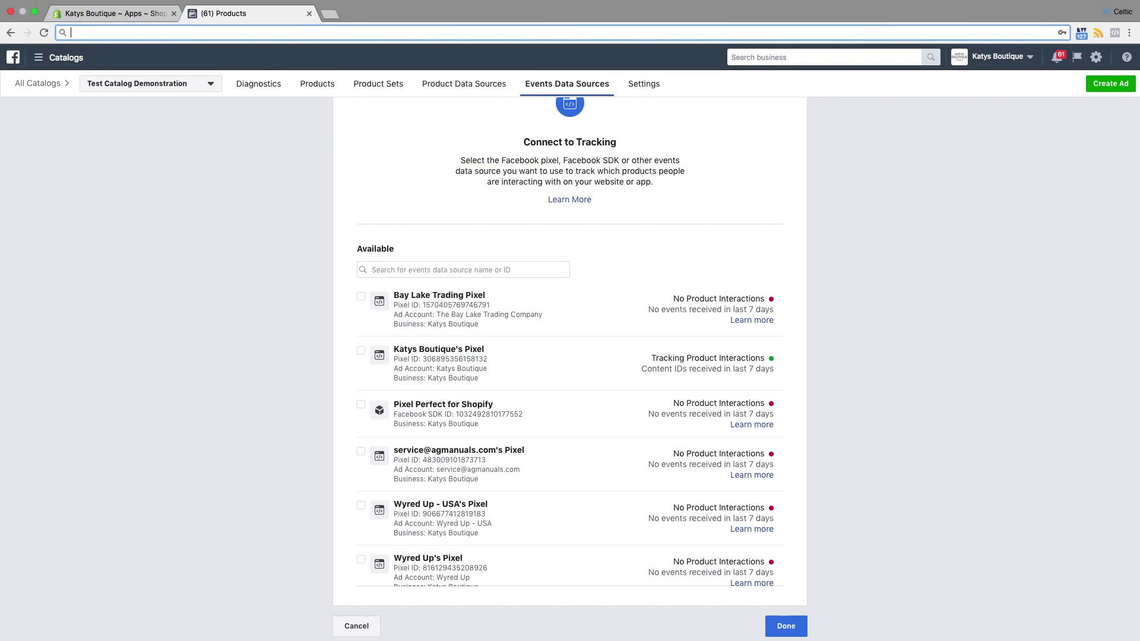
type("katysboutique.co.uk")
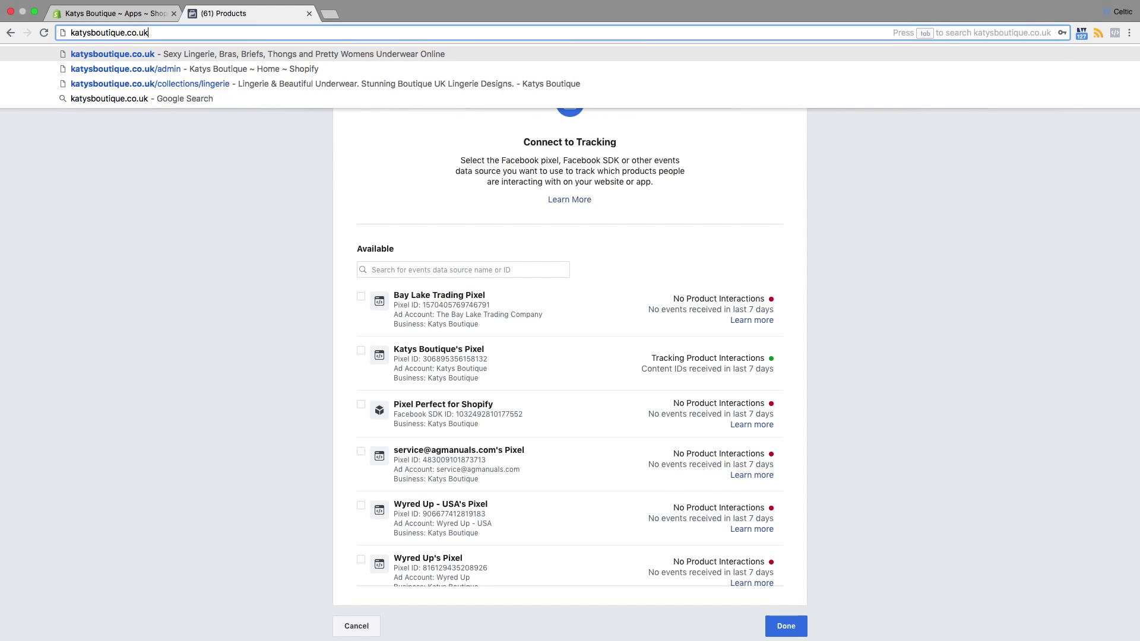
key("Return")
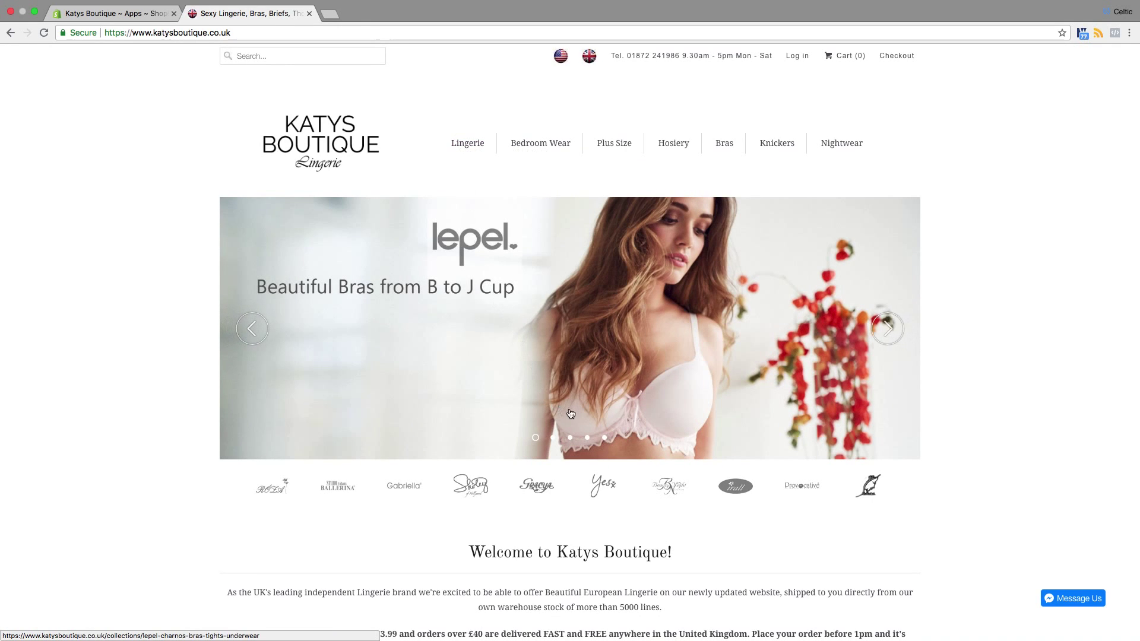
scroll(617, 461, "down", 3)
scroll(616, 460, "up", 3)
left_click(467, 143)
left_click(511, 354)
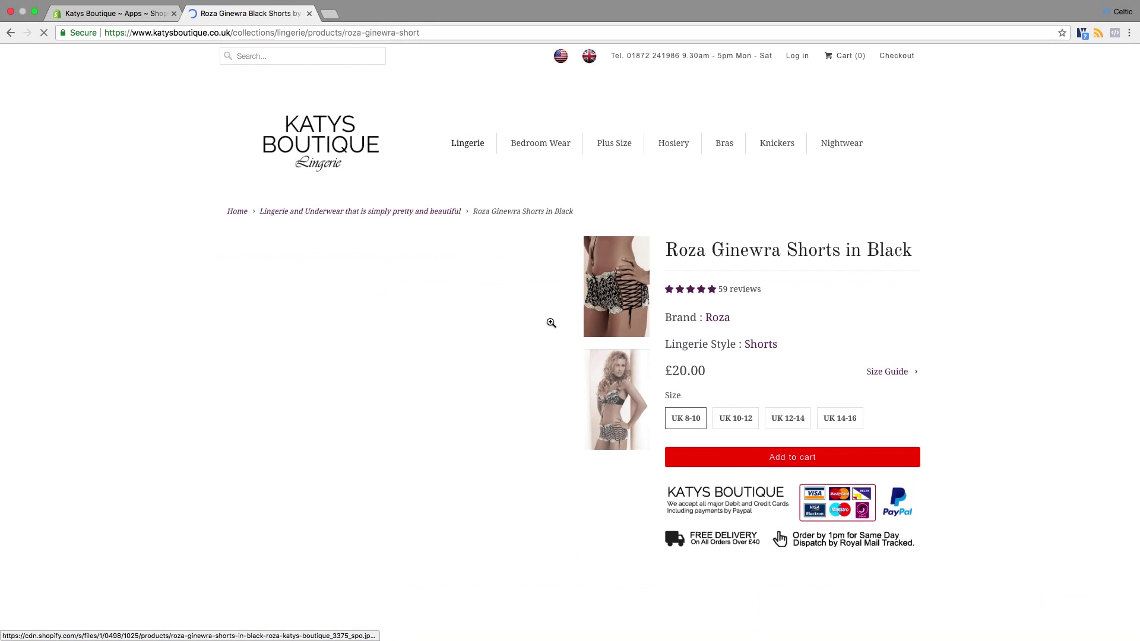
- Check the pixel ID and fired events on the product page with Facebook Pixel Helper
left_click(1115, 36)
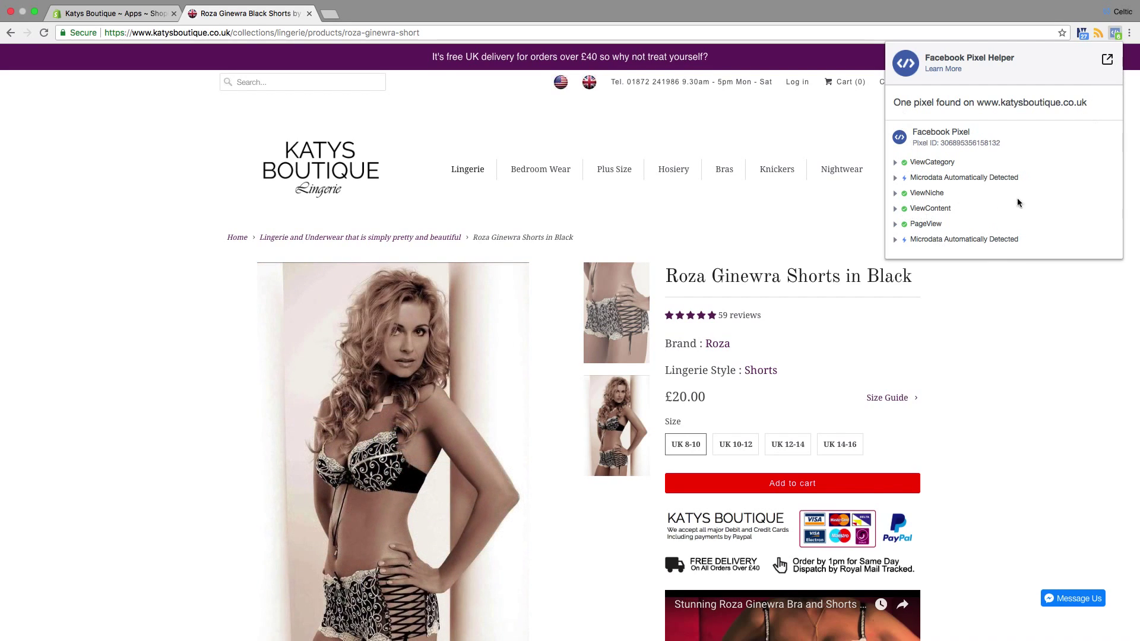
left_click(1058, 324)
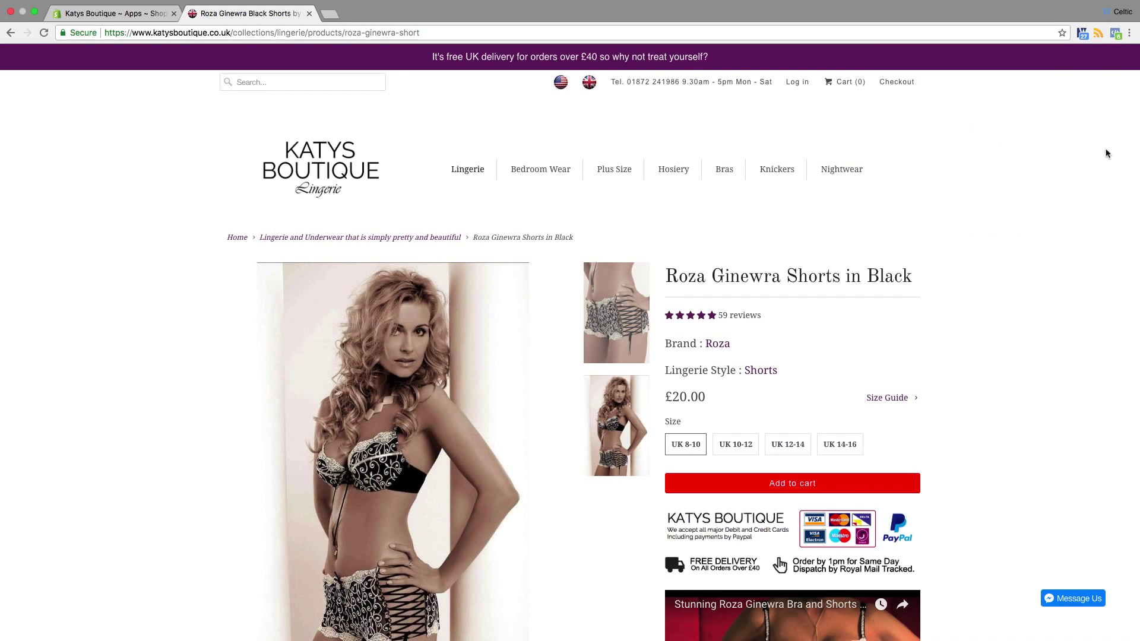
left_click(1116, 34)
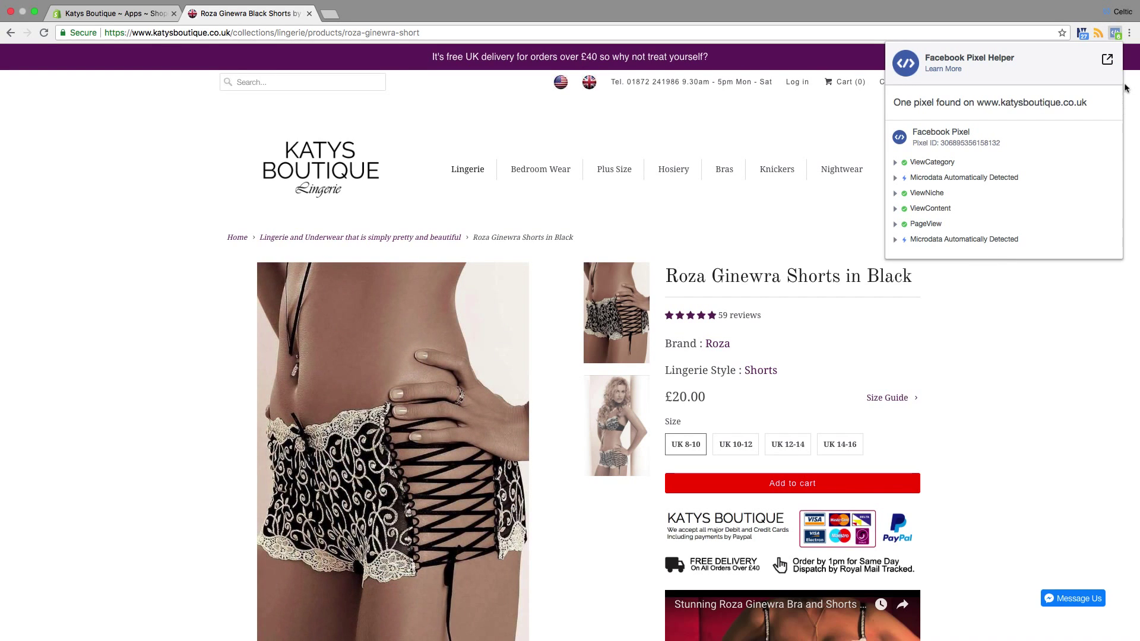
left_click(1129, 32)
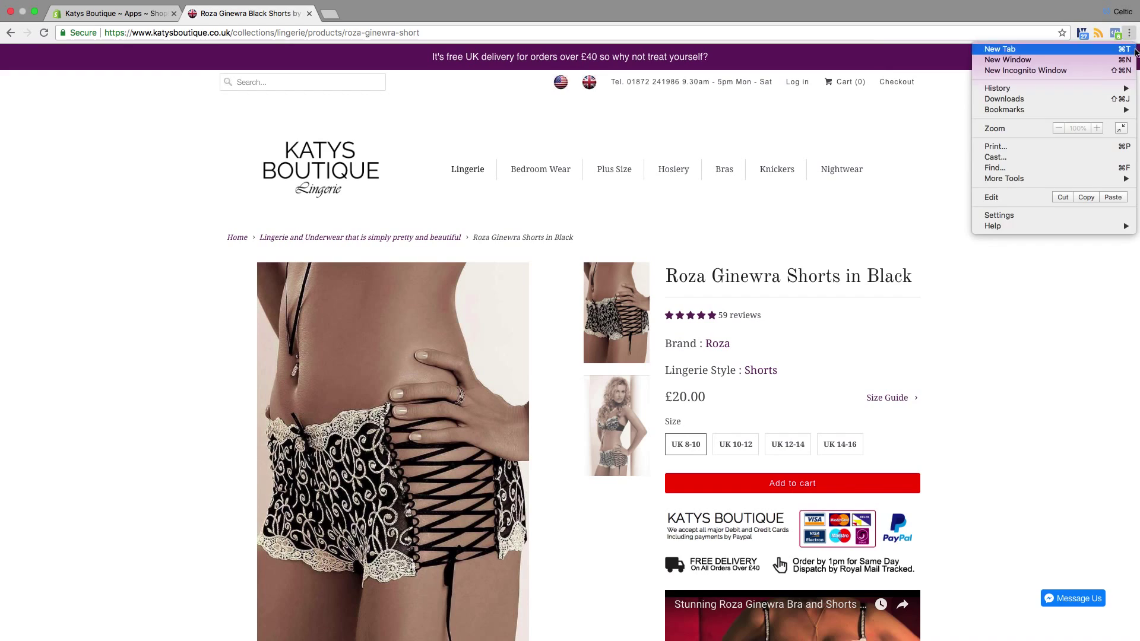
left_click(1003, 215)
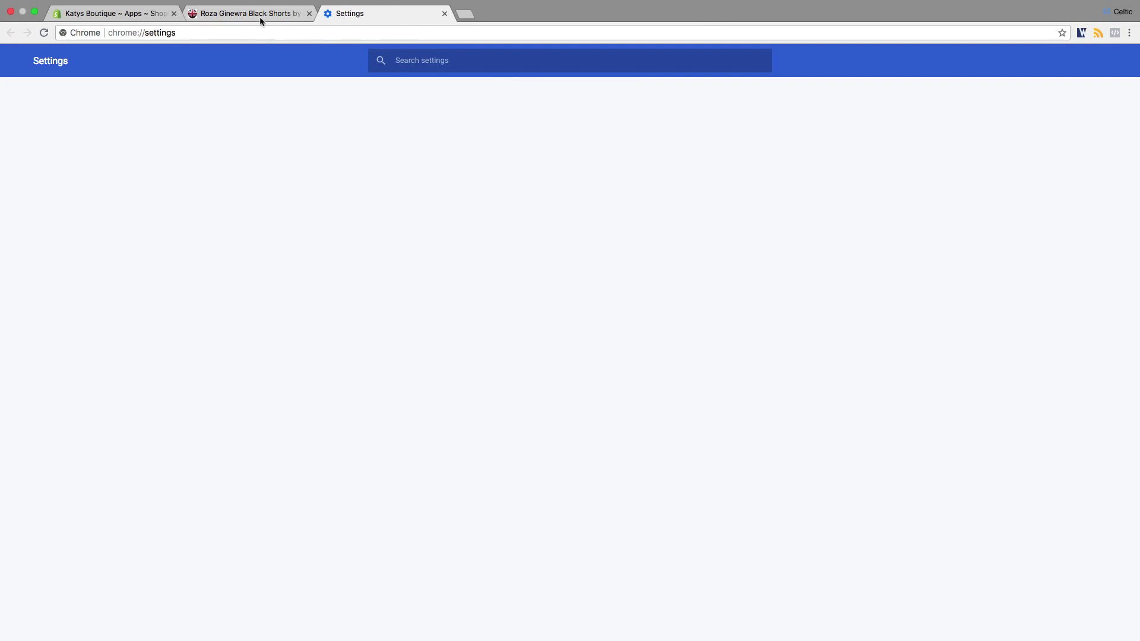
left_click(260, 20)
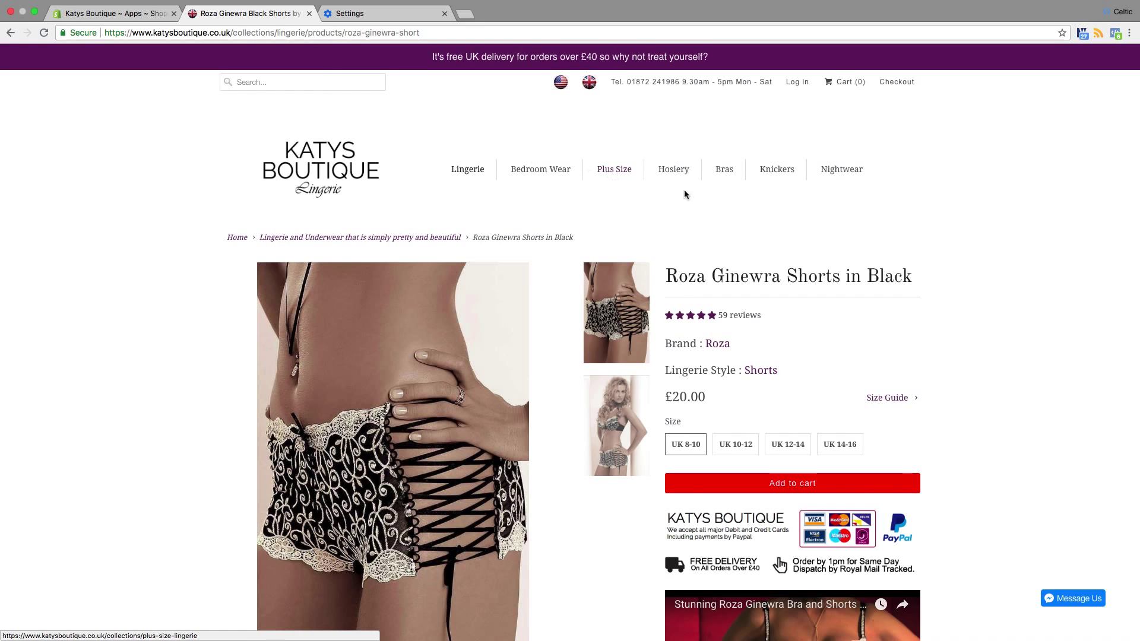
- Examine the custom parameters sent with the ViewContent event in Facebook Pixel Helper, including content_ids and niche
left_click(1116, 33)
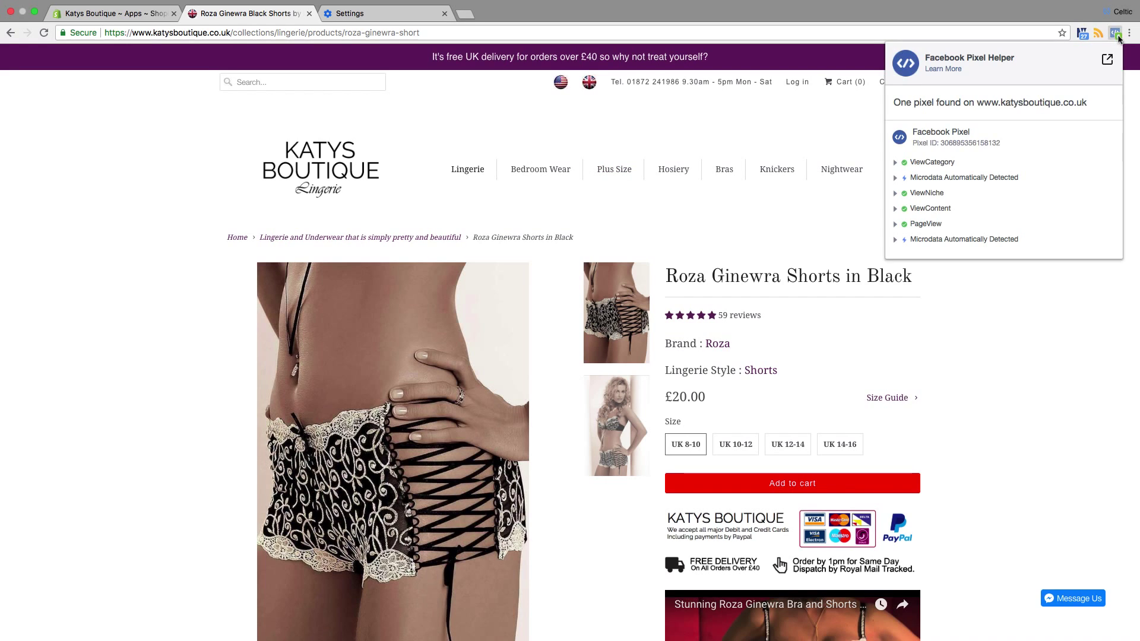
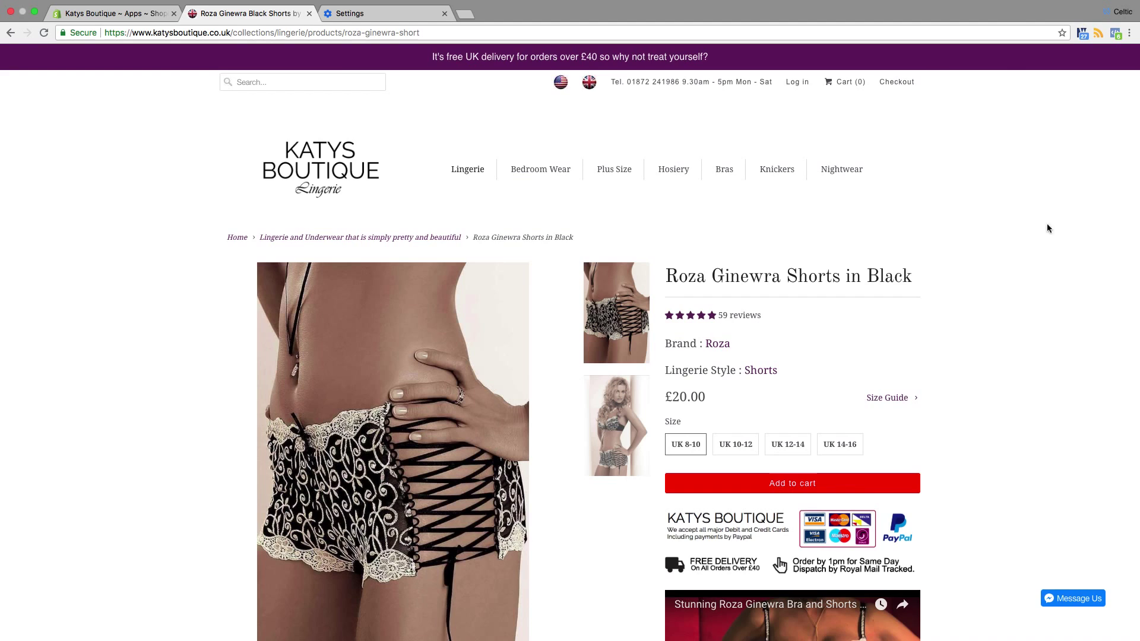
left_click(1115, 33)
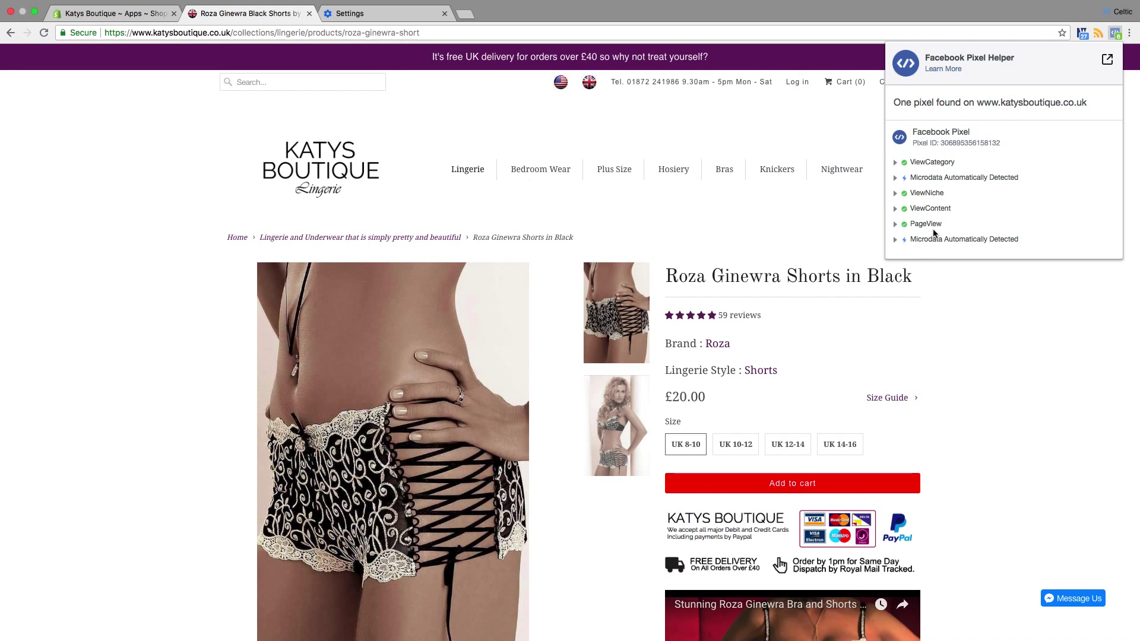
left_click(896, 212)
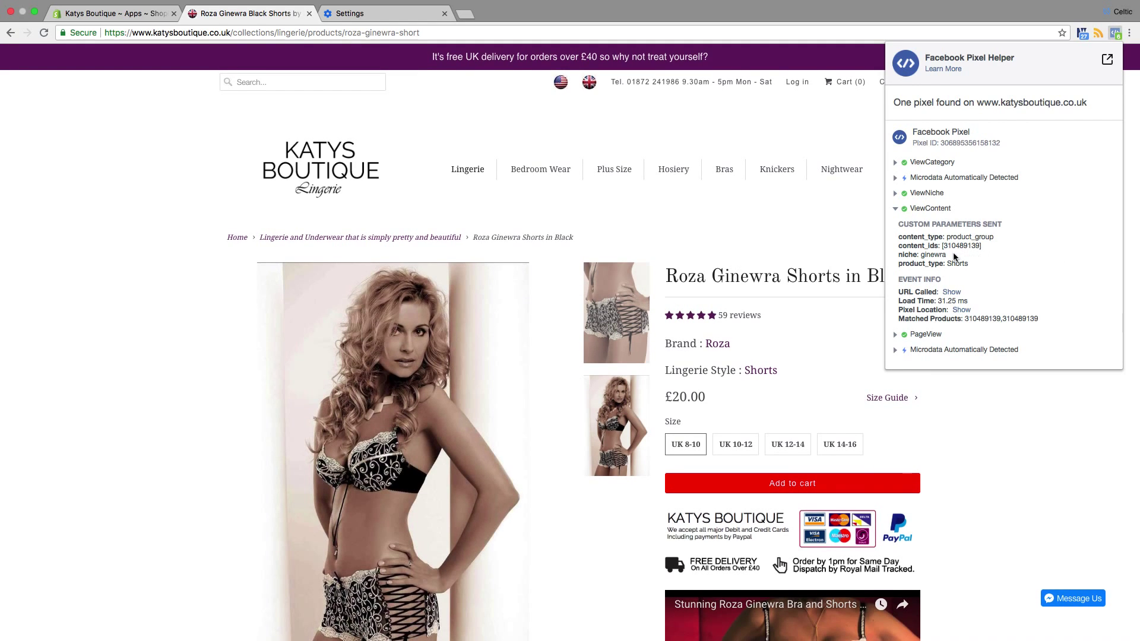
left_click_drag(946, 255, 921, 255)
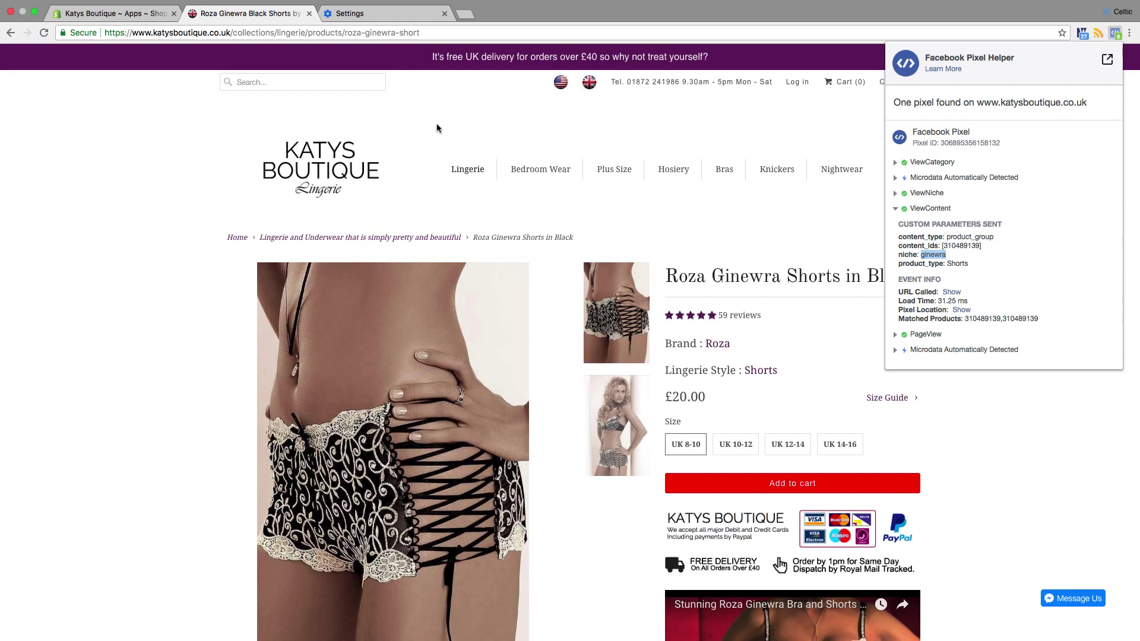
- Switch to the Shopify admin and review Pixel Perfect's pixel settings, including the niche custom event and product feed option
left_click(143, 16)
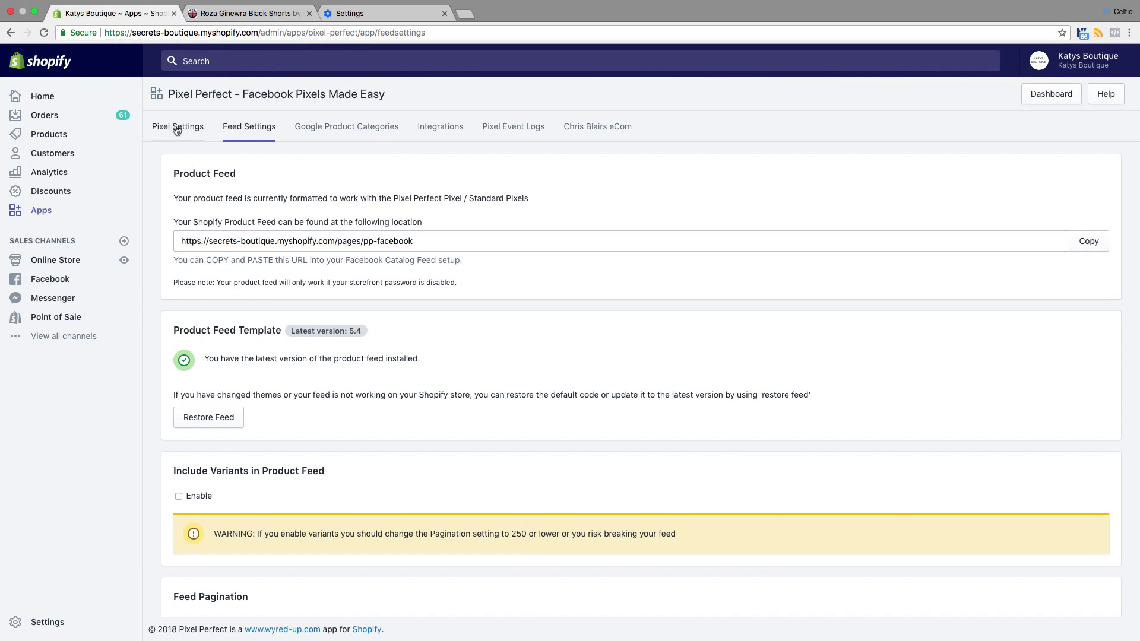
scroll(630, 204, "down", 6)
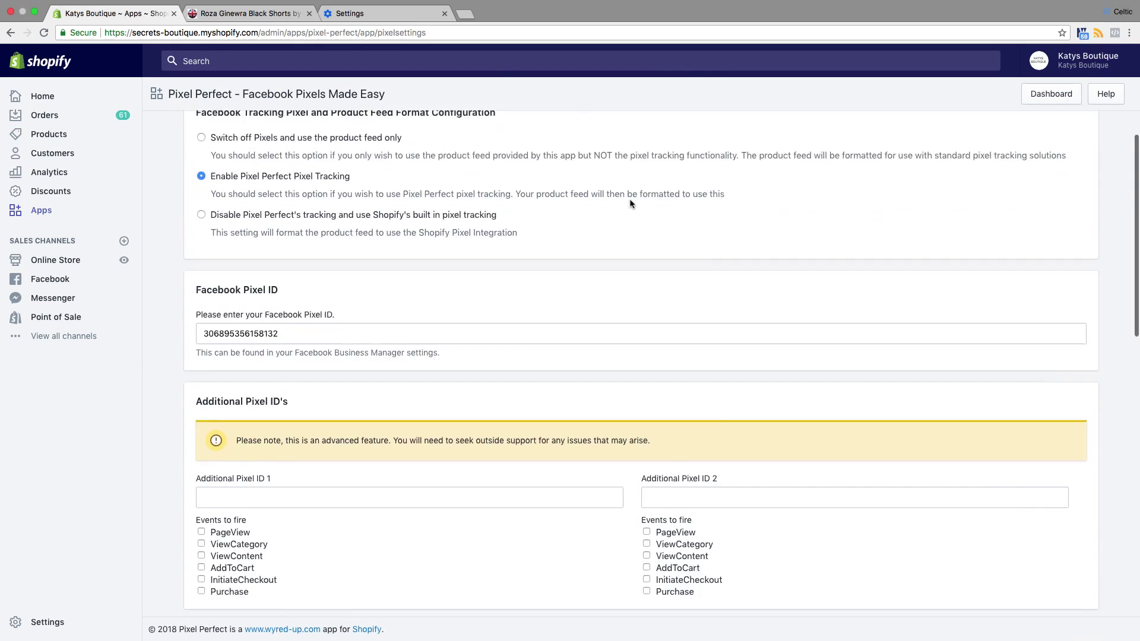
scroll(629, 204, "down", 5)
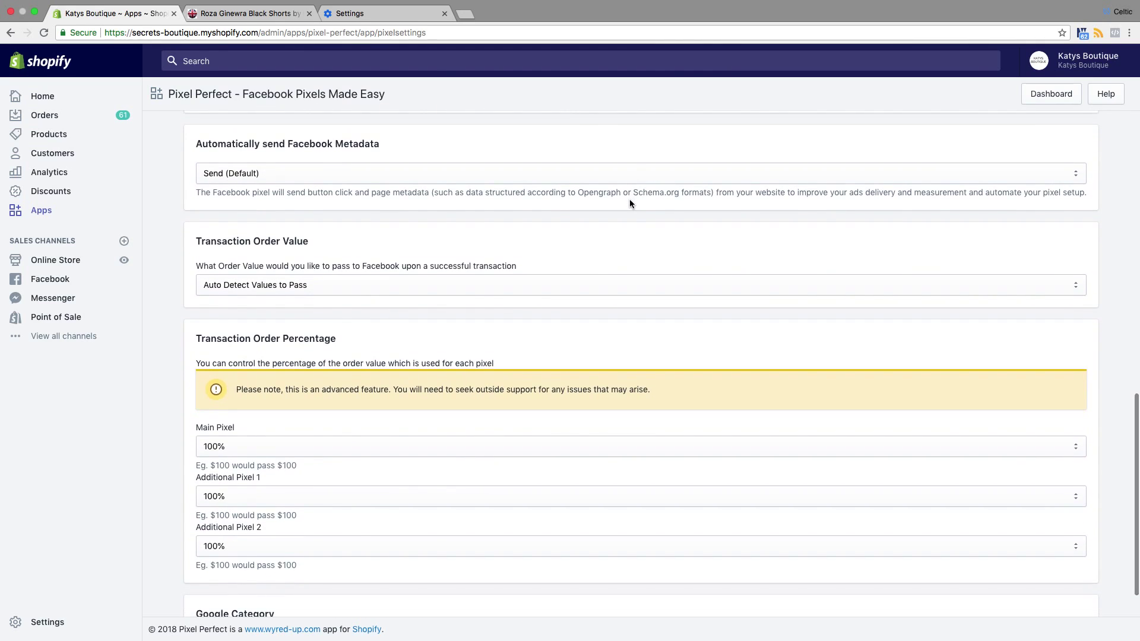
scroll(629, 204, "up", 3)
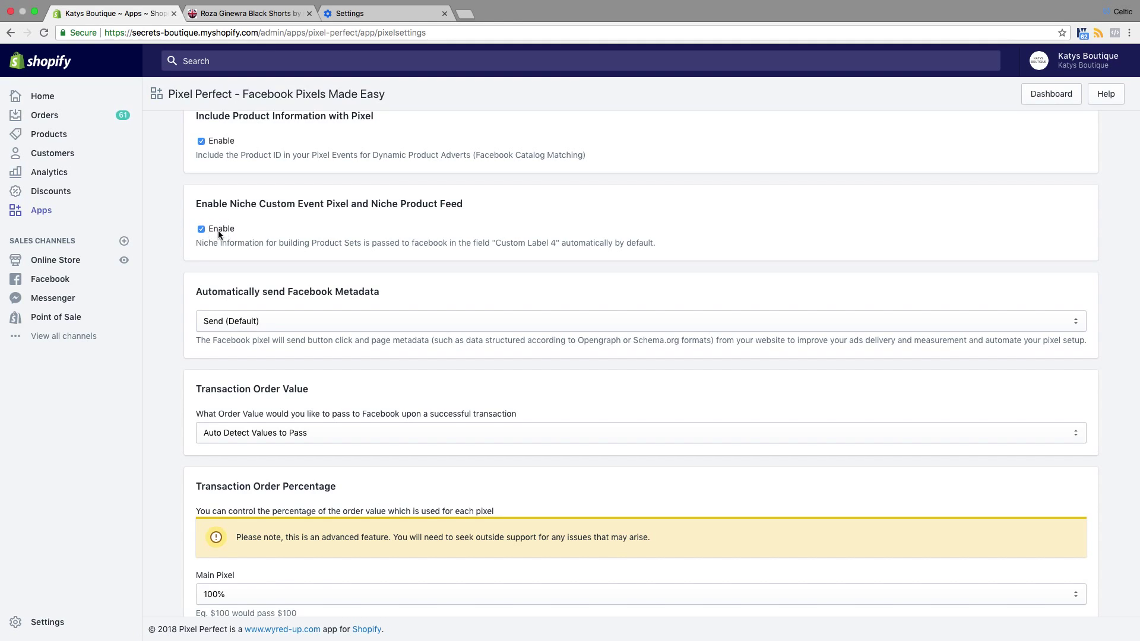
- Return to the product page and examine the ViewNiche event's niche and product_type parameters in Facebook Pixel Helper
left_click(237, 14)
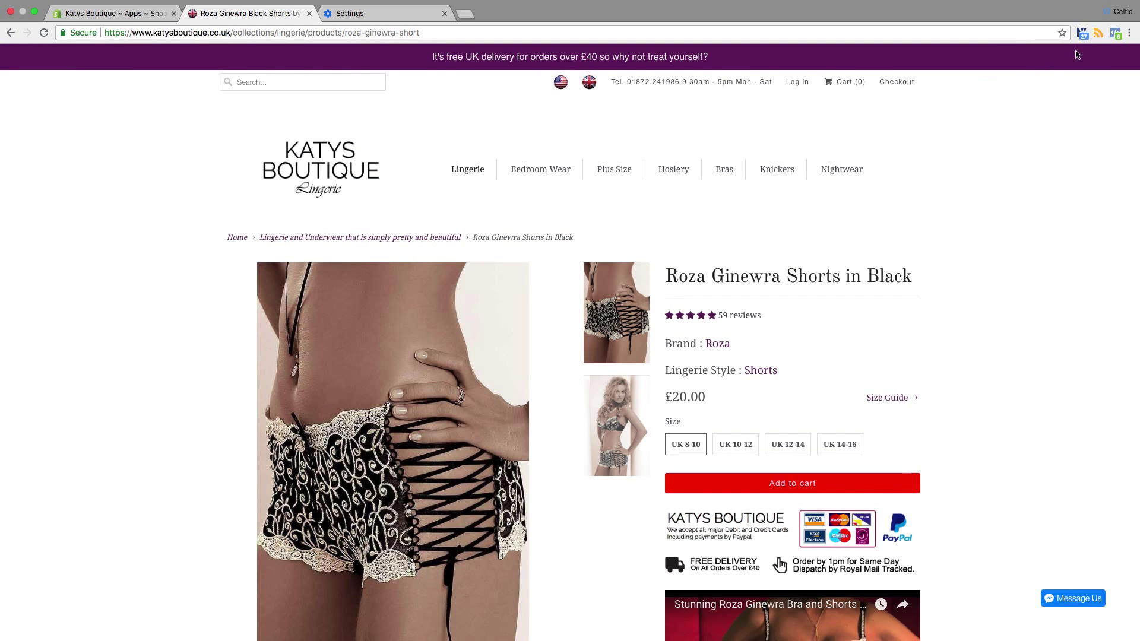
left_click(1115, 33)
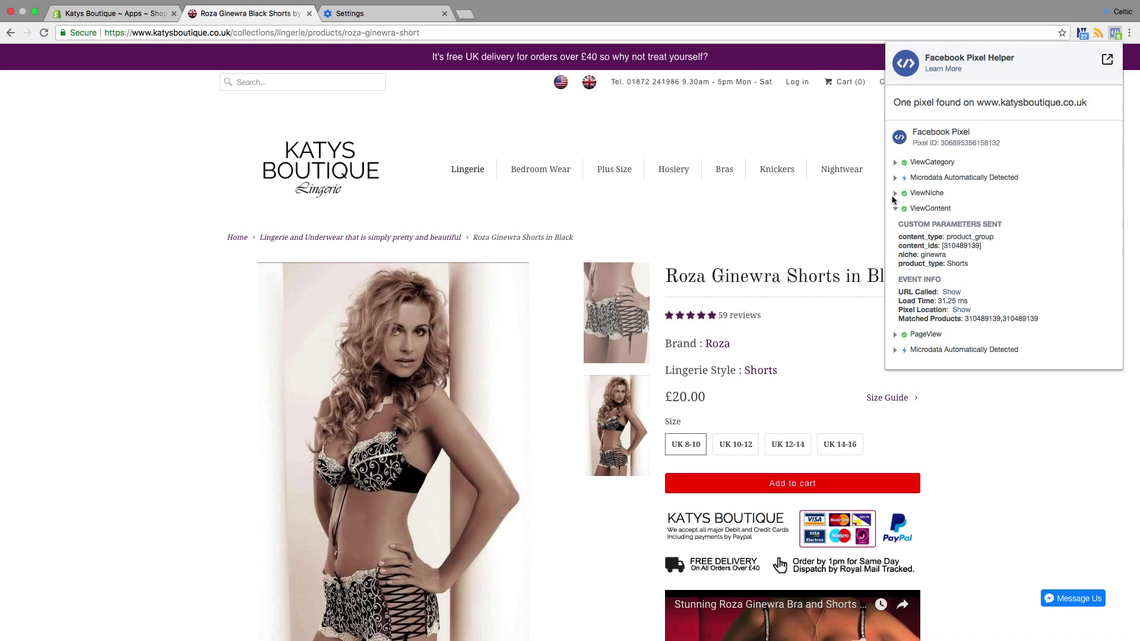
left_click(896, 195)
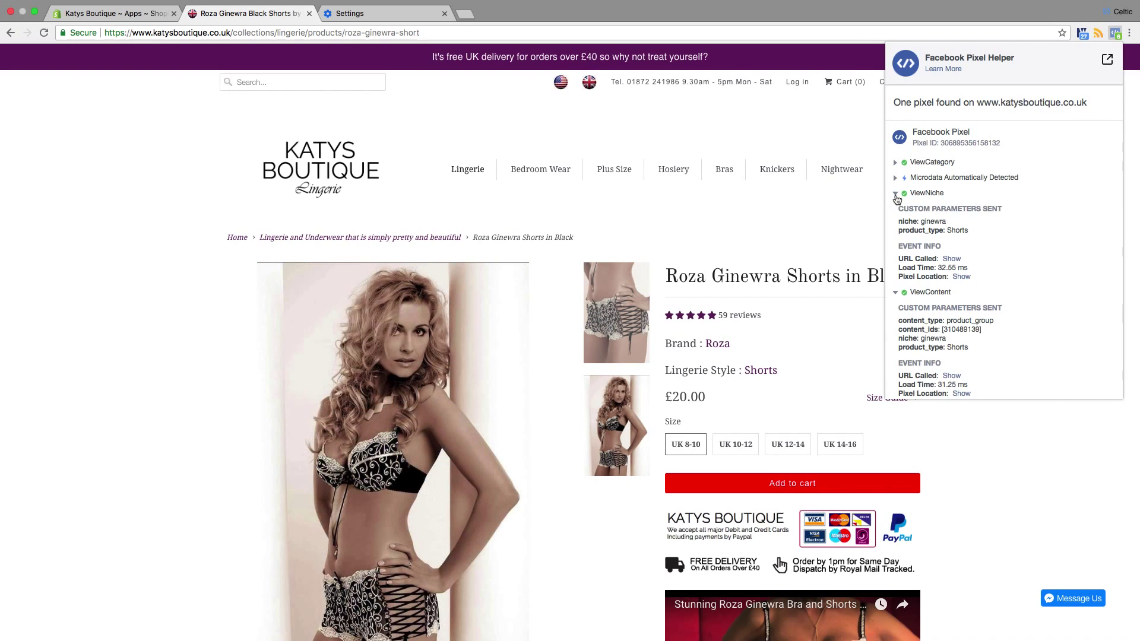
mouse_move(955, 226)
left_mouse_down()
mouse_move(920, 223)
mouse_move(973, 229)
mouse_move(940, 230)
left_mouse_up()
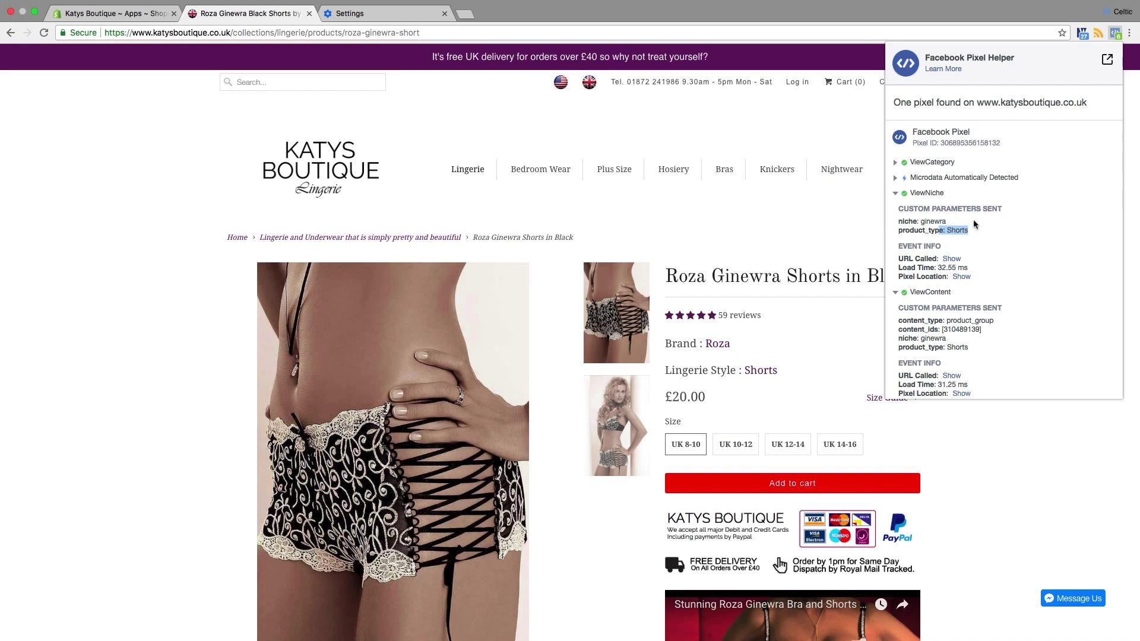
- Close the browser's settings page and return to the Roza Ginewra Shorts in Black product page
left_click(368, 13)
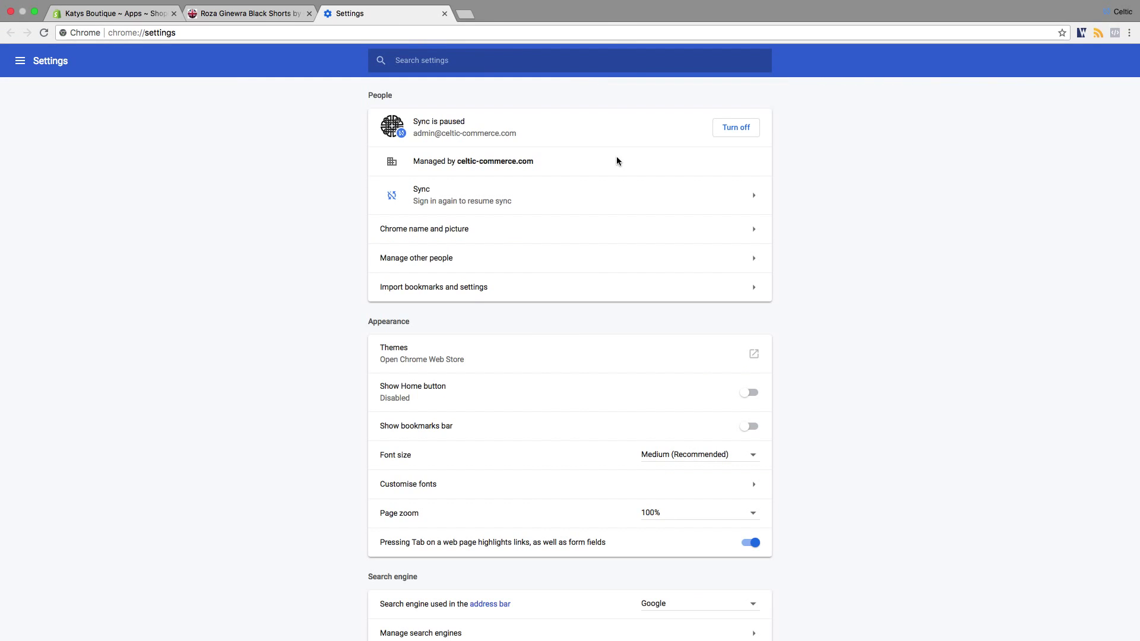
left_click(445, 14)
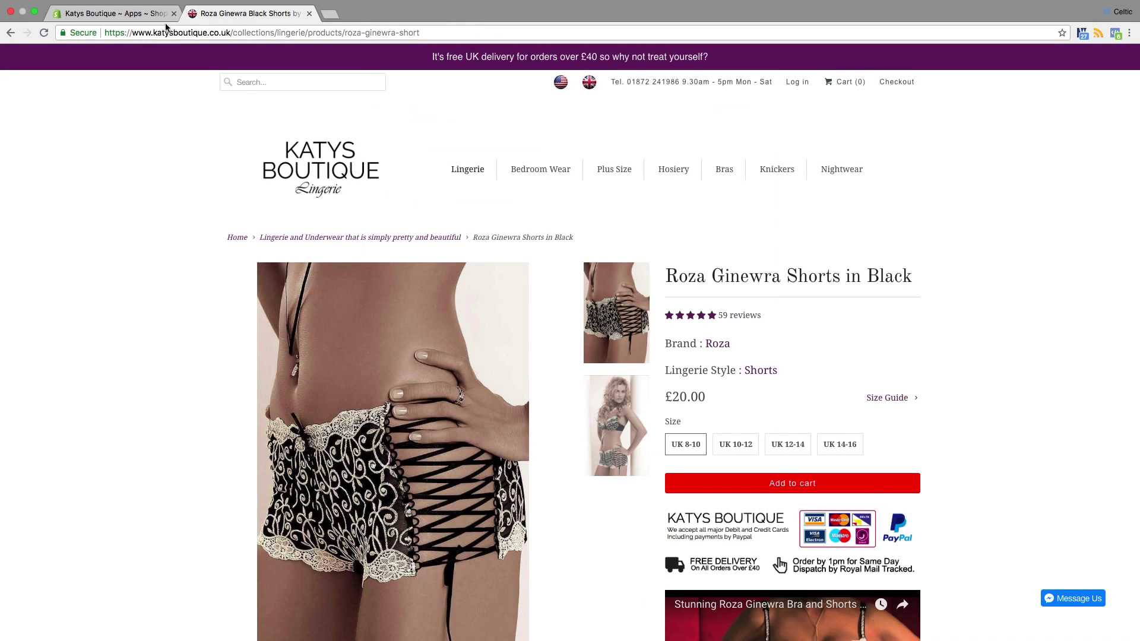
left_click(119, 14)
left_click(207, 16)
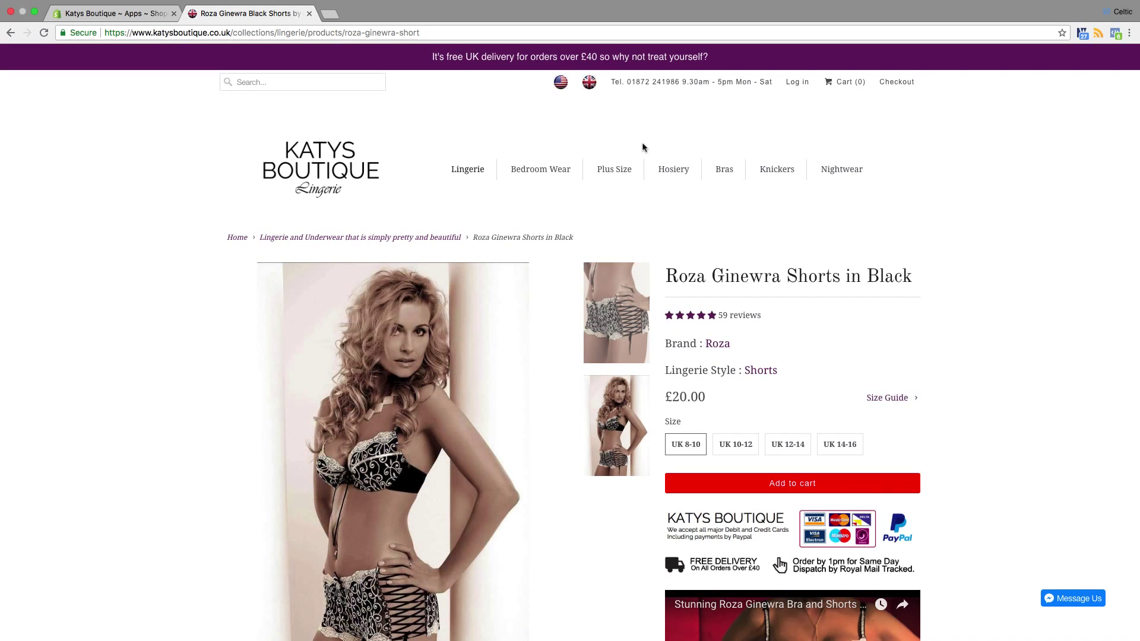
scroll(642, 147, "down", 1)
scroll(641, 148, "up", 1)
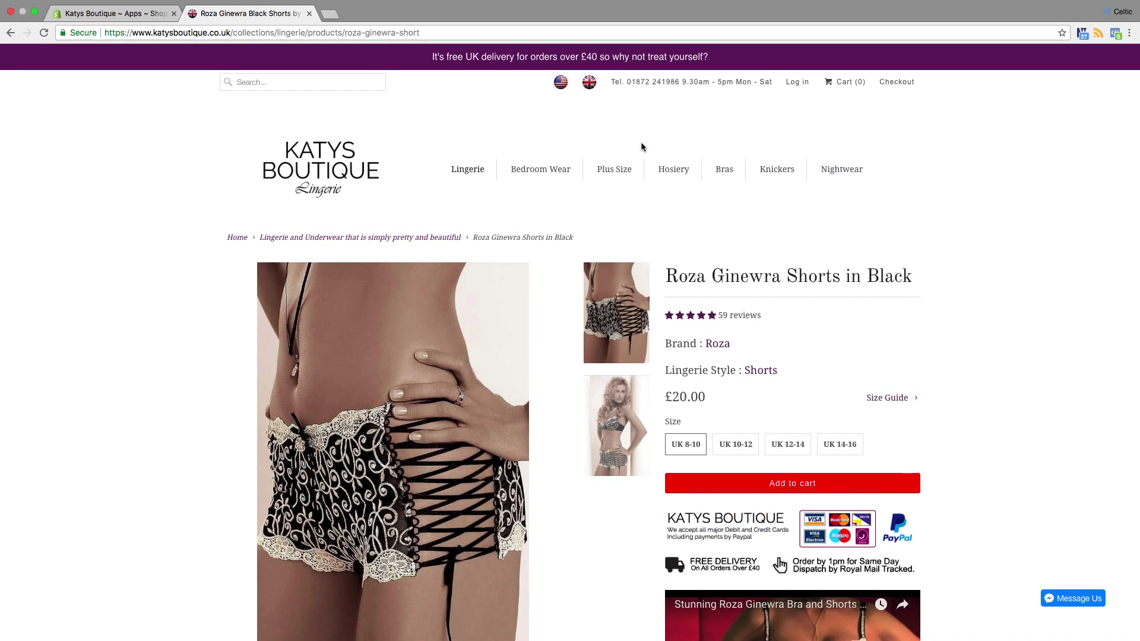
scroll(642, 146, "down", 3)
scroll(641, 147, "up", 3)
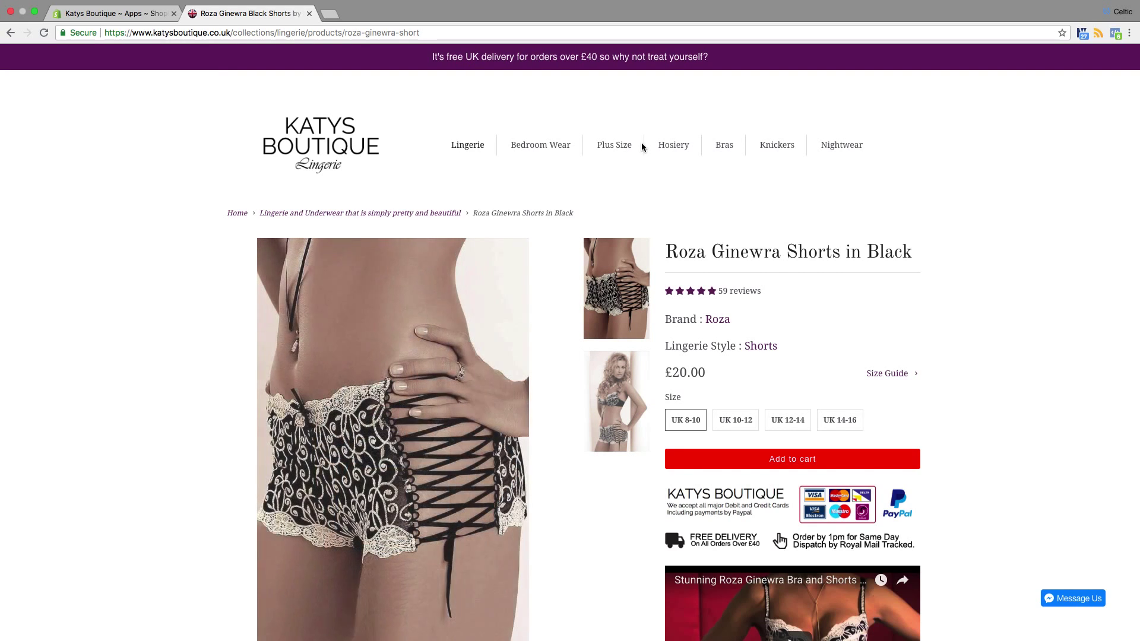
scroll(654, 126, "down", 3)
scroll(653, 126, "up", 4)
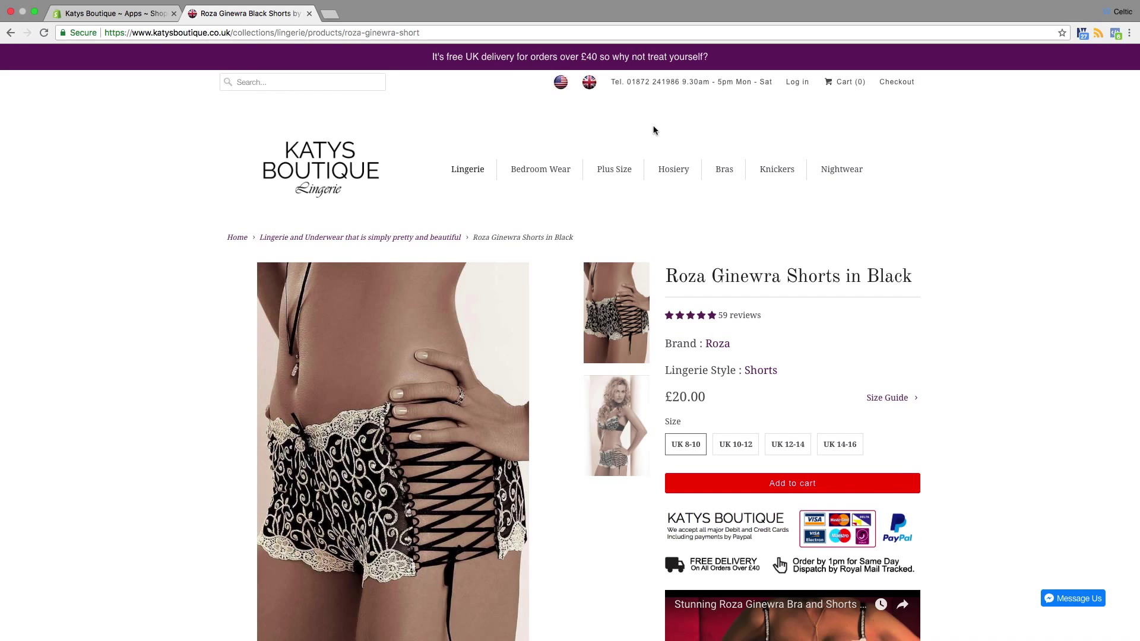
- Switch to Pixel Perfect's pixel settings in the Shopify admin and open the app's help
left_click(102, 13)
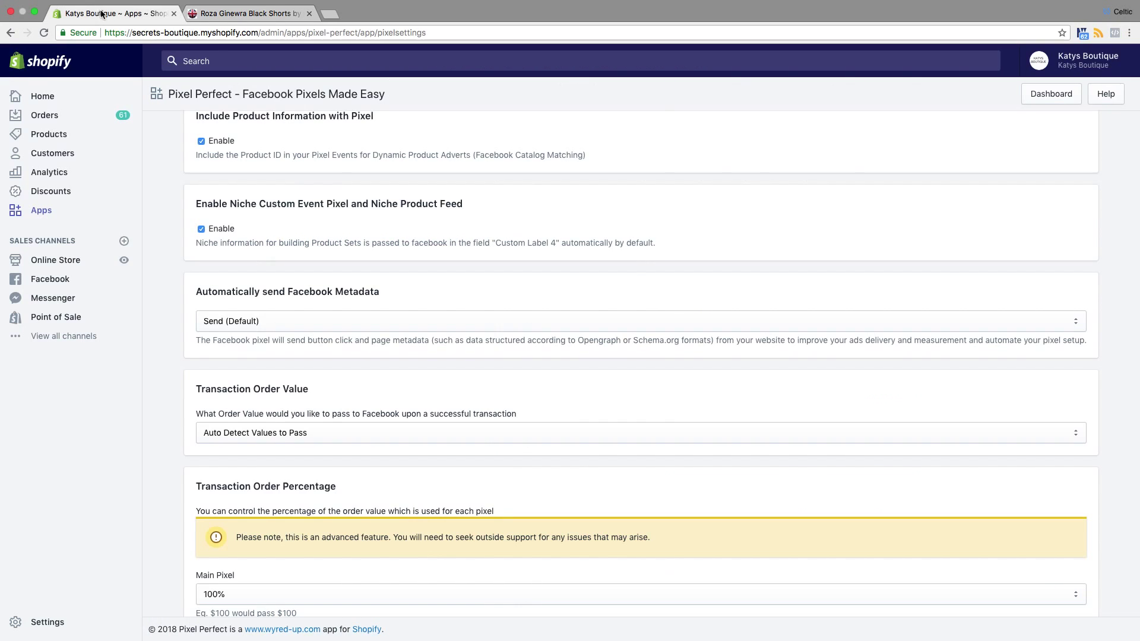
left_click(1096, 99)
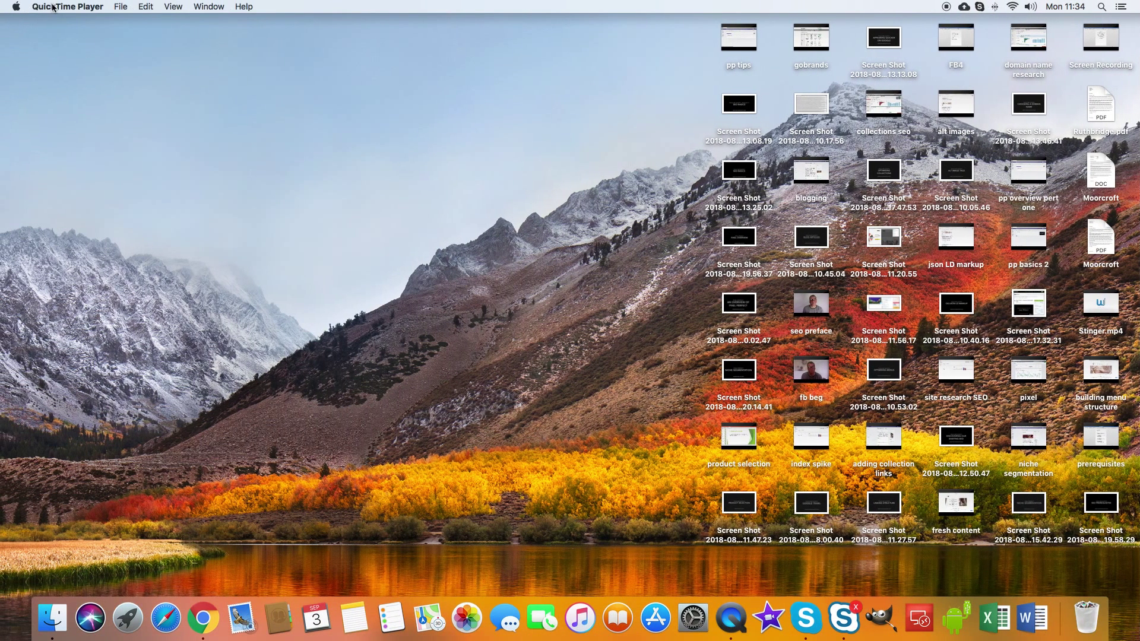
- Quit QuickTime Player, saving the new screen recording to the Desktop as "pp catalogs"
left_click(89, 7)
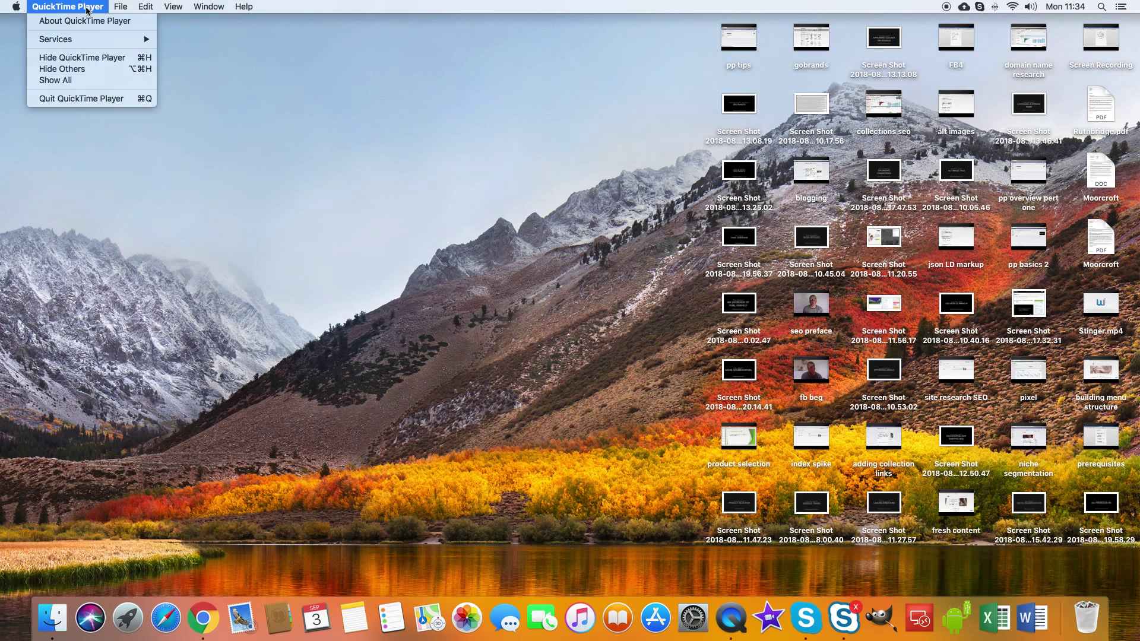
left_click(115, 99)
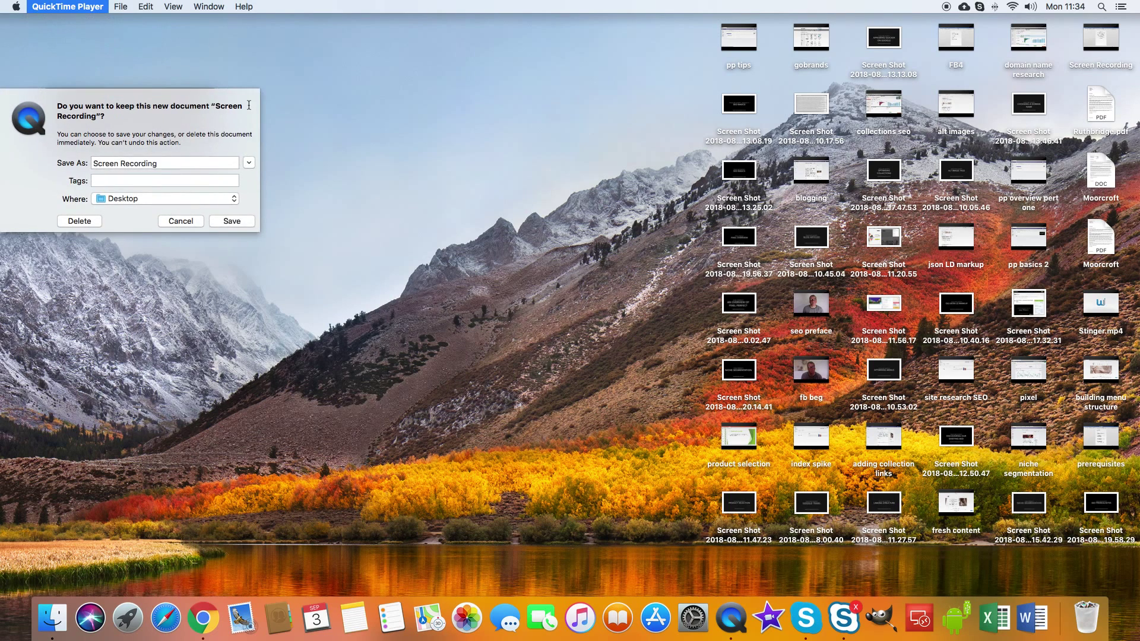
type("pp catalogs")
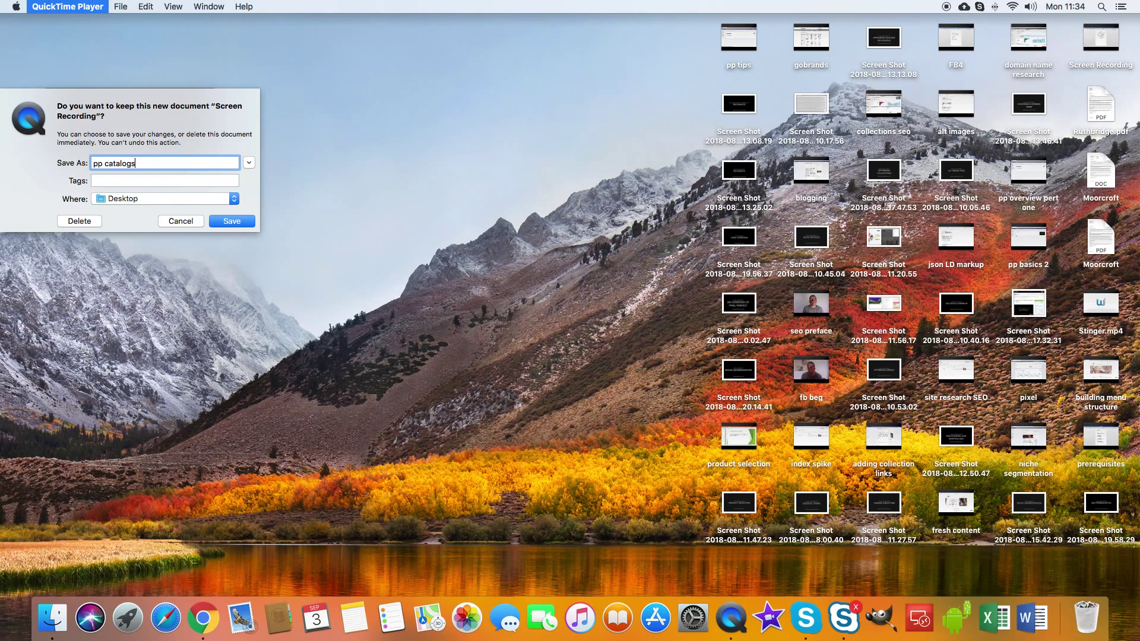
key("Return")
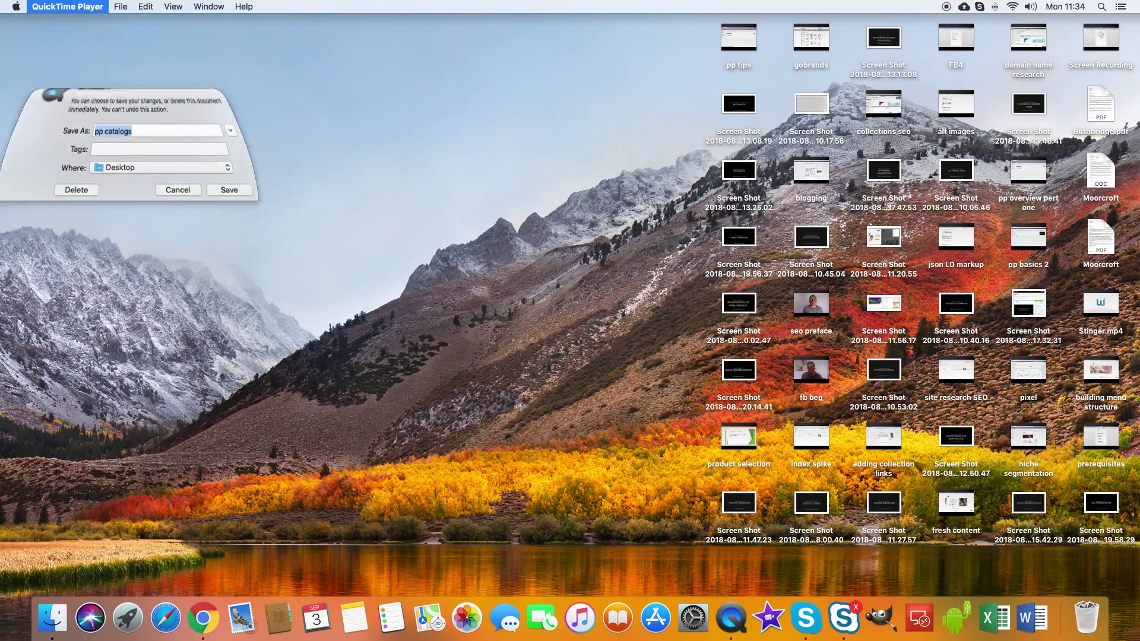